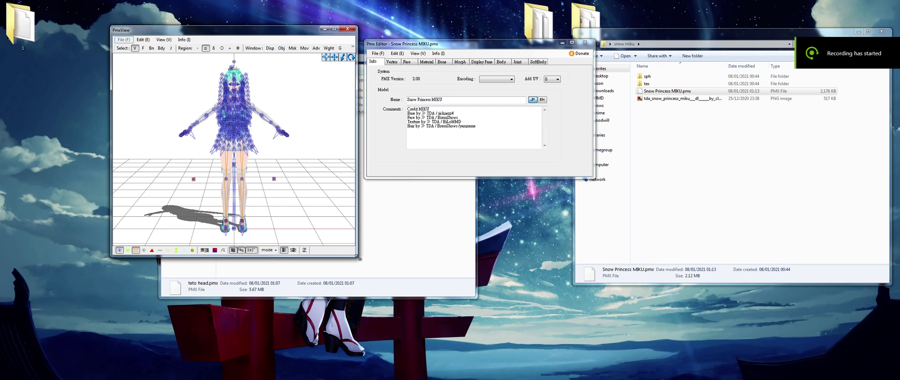
Step: Enlarge the model viewer, set it beside the editor window, and display the Snow Princess MIKU model's material list
{"action": "left_click_drag", "start_coordinate": [357, 257], "coordinate": [455, 334]}
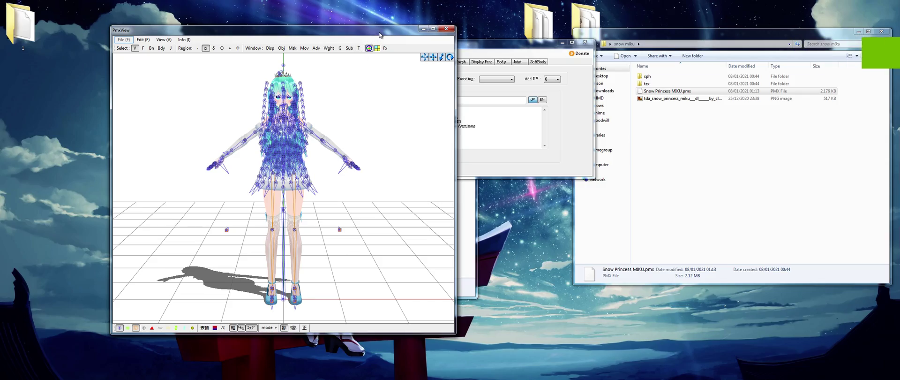
{"action": "left_click_drag", "start_coordinate": [380, 34], "coordinate": [323, 30]}
{"action": "mouse_move", "coordinate": [337, 112]}
{"action": "right_mouse_down"}
{"action": "mouse_move", "coordinate": [384, 117]}
{"action": "mouse_move", "coordinate": [336, 122]}
{"action": "mouse_move", "coordinate": [374, 114]}
{"action": "mouse_move", "coordinate": [322, 113]}
{"action": "mouse_move", "coordinate": [339, 113]}
{"action": "right_mouse_up"}
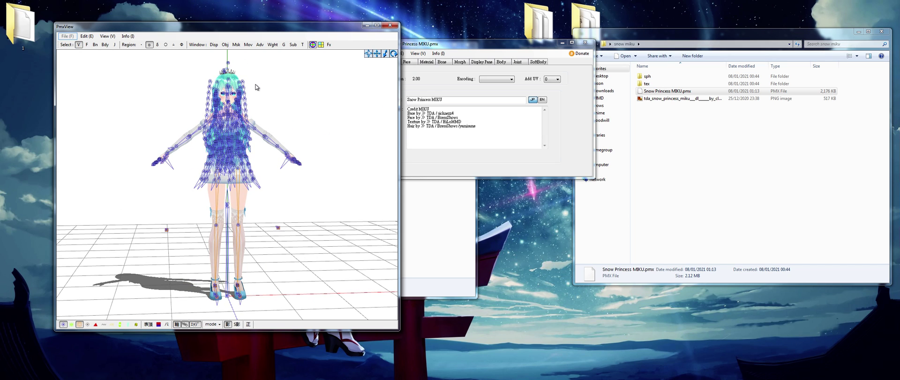
{"action": "left_click", "coordinate": [427, 61]}
{"action": "left_click_drag", "start_coordinate": [462, 44], "coordinate": [497, 37]}
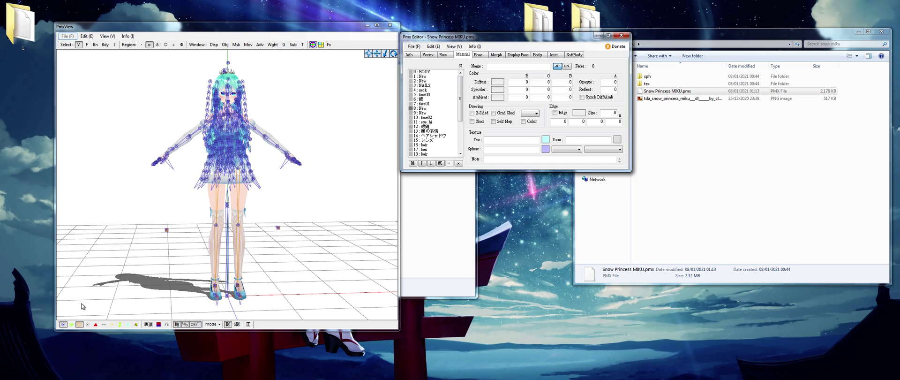
Step: Show the model's vertices and hide its bones in the viewer
{"action": "left_click", "coordinate": [71, 324]}
{"action": "left_click", "coordinate": [64, 324]}
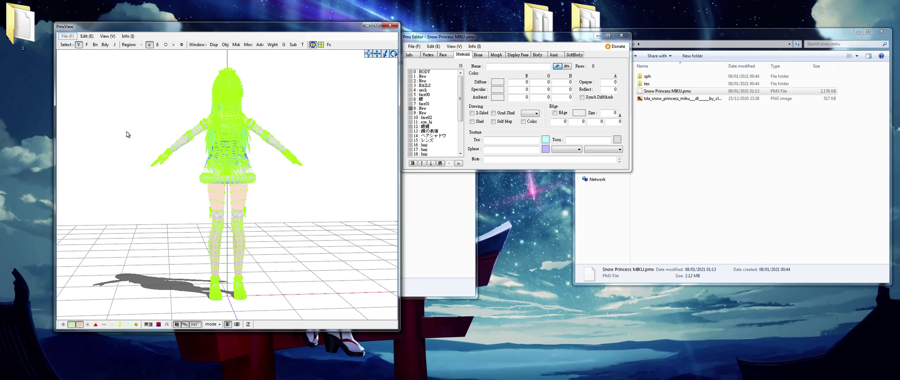
{"action": "scroll", "coordinate": [159, 101], "scroll_direction": "up", "scroll_amount": 2}
{"action": "left_click_drag", "start_coordinate": [148, 52], "coordinate": [331, 131]}
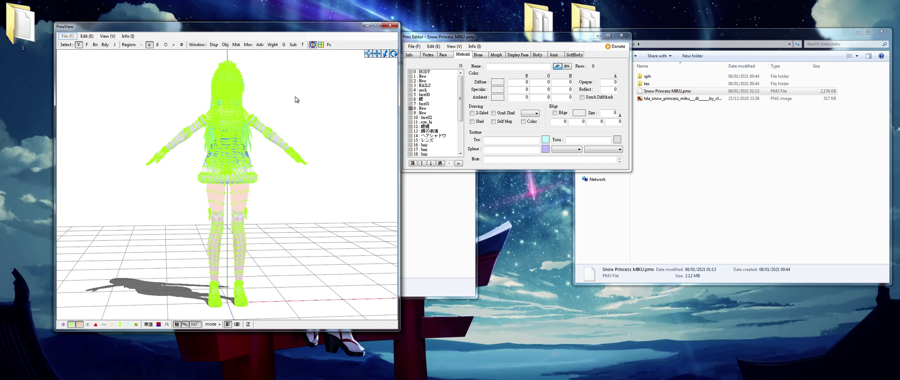
Step: Bring up vertex masking by material below the editor and hide all materials
{"action": "left_click", "coordinate": [236, 45]}
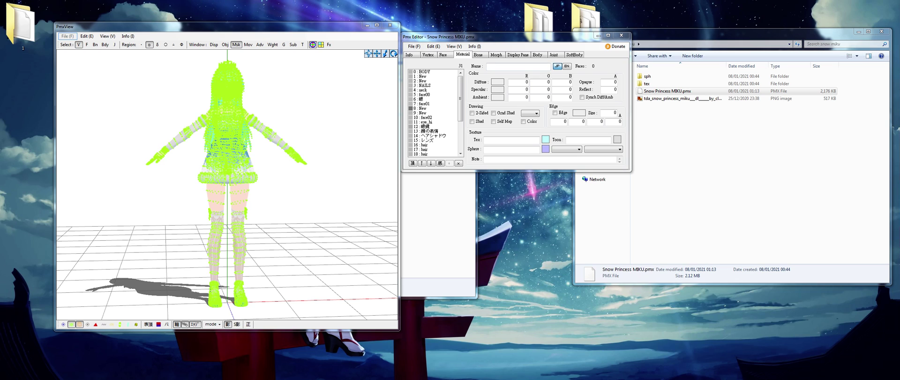
{"action": "left_click_drag", "start_coordinate": [439, 177], "coordinate": [452, 184]}
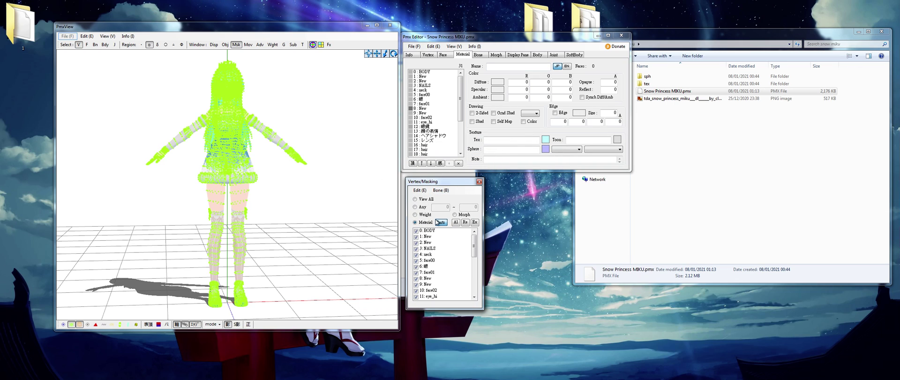
{"action": "right_click_drag", "start_coordinate": [289, 195], "coordinate": [286, 195]}
{"action": "left_click", "coordinate": [465, 222]}
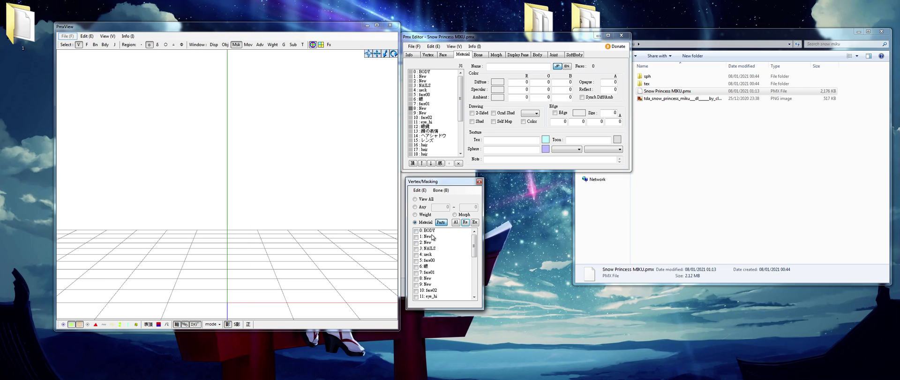
Step: Show materials 1 and 2, both named New, together and singly to identify their parts, and hide both again
{"action": "left_click", "coordinate": [429, 238]}
{"action": "left_click", "coordinate": [429, 243]}
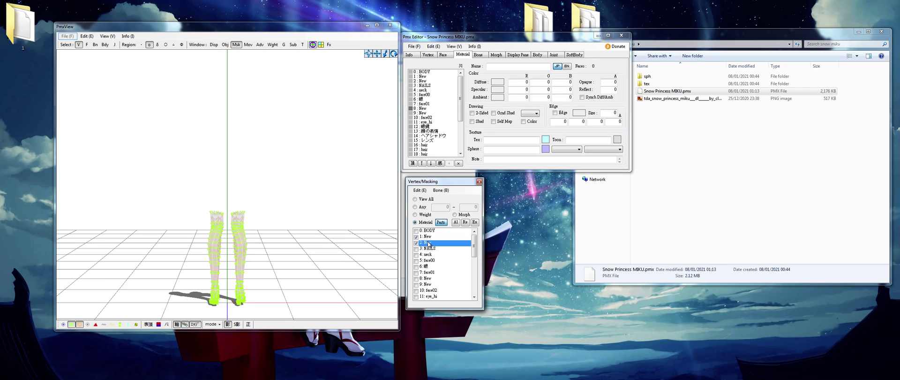
{"action": "left_click", "coordinate": [428, 241]}
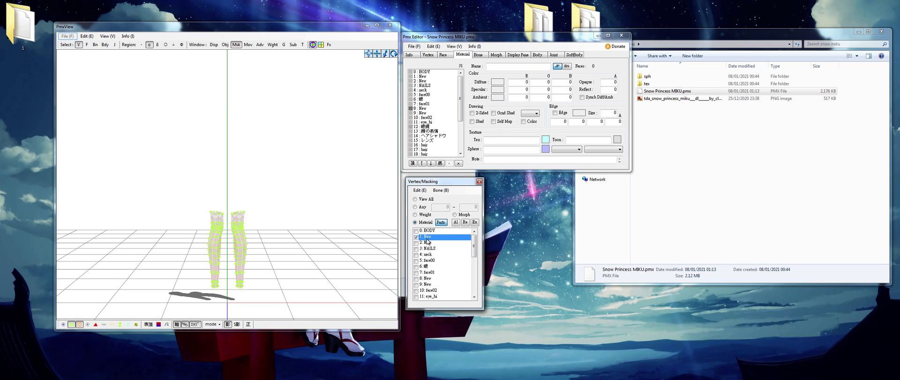
{"action": "left_click", "coordinate": [427, 243]}
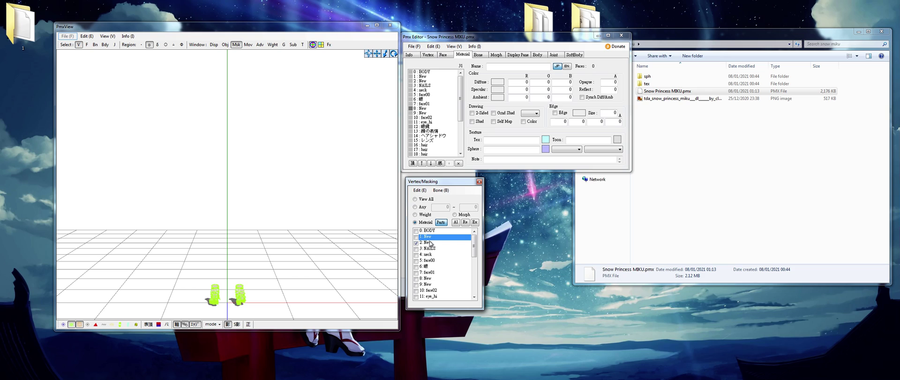
{"action": "left_click", "coordinate": [430, 242]}
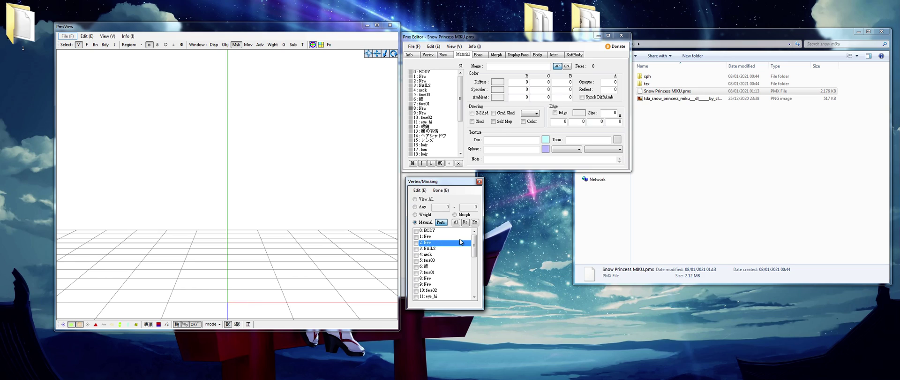
Step: Show materials 5 to 11, from face00 through eye_hi, to identify the head parts
{"action": "scroll", "coordinate": [470, 256], "scroll_direction": "down", "scroll_amount": 2}
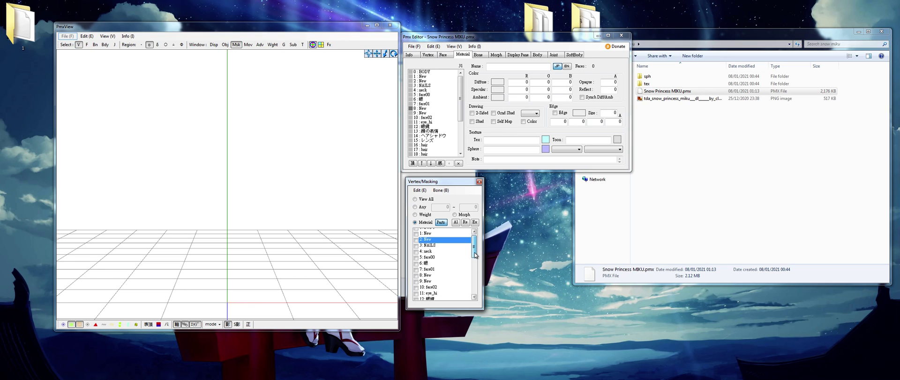
{"action": "left_click", "coordinate": [430, 248]}
{"action": "left_click", "coordinate": [430, 255]}
{"action": "left_click", "coordinate": [432, 261]}
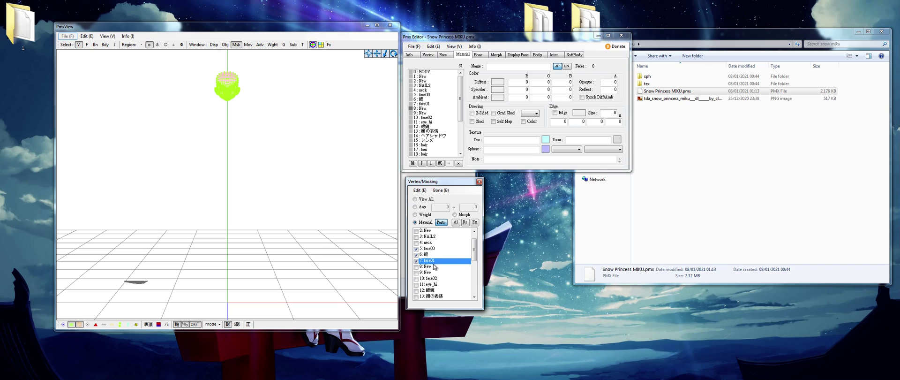
{"action": "left_click", "coordinate": [435, 267]}
{"action": "left_click", "coordinate": [435, 272]}
{"action": "scroll", "coordinate": [441, 267], "scroll_direction": "down", "scroll_amount": 1}
{"action": "left_click", "coordinate": [435, 243]}
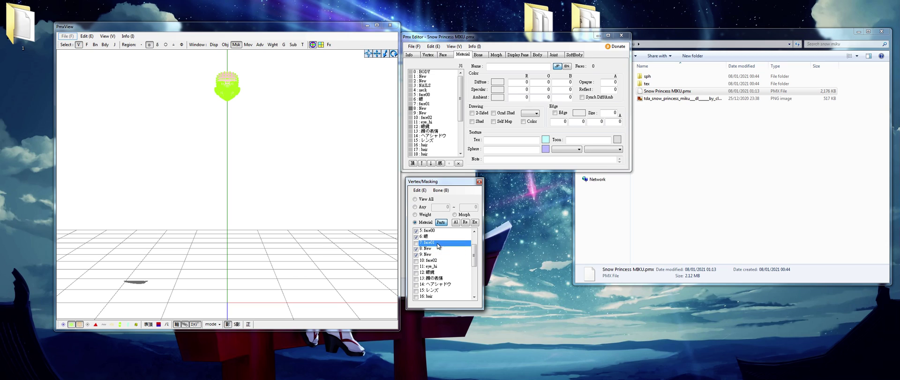
{"action": "left_click", "coordinate": [433, 260]}
{"action": "left_click", "coordinate": [434, 266]}
{"action": "scroll", "coordinate": [436, 266], "scroll_direction": "down", "scroll_amount": 5}
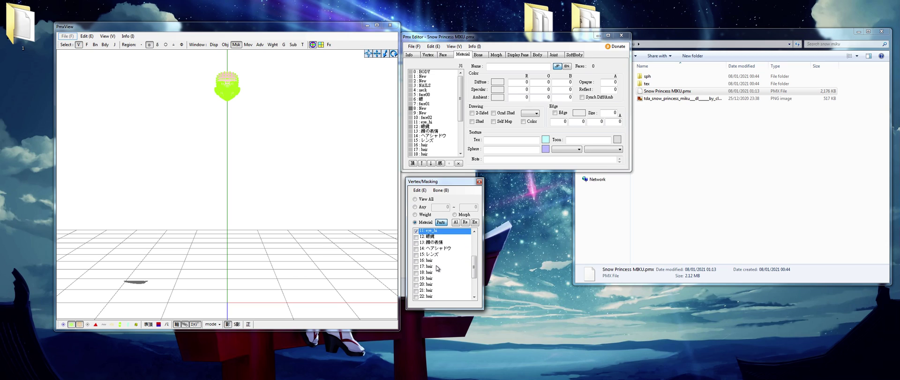
Step: Examine the remaining materials by toggling material 30 on and off and showing hair material 24
{"action": "scroll", "coordinate": [437, 265], "scroll_direction": "down", "scroll_amount": 3}
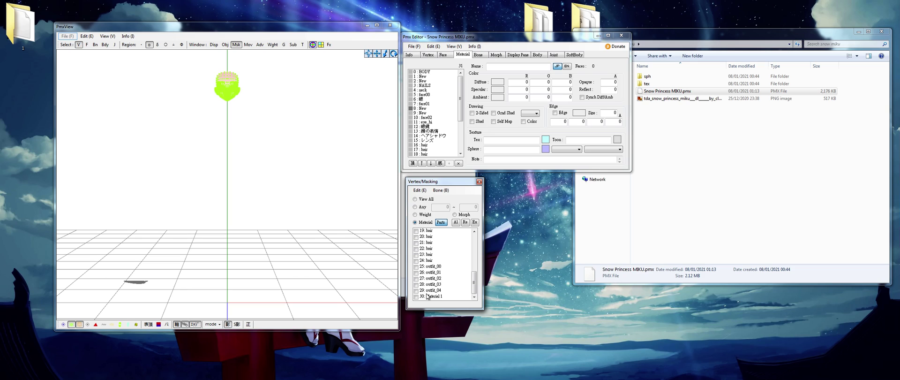
{"action": "left_click", "coordinate": [431, 297]}
{"action": "left_click", "coordinate": [429, 298]}
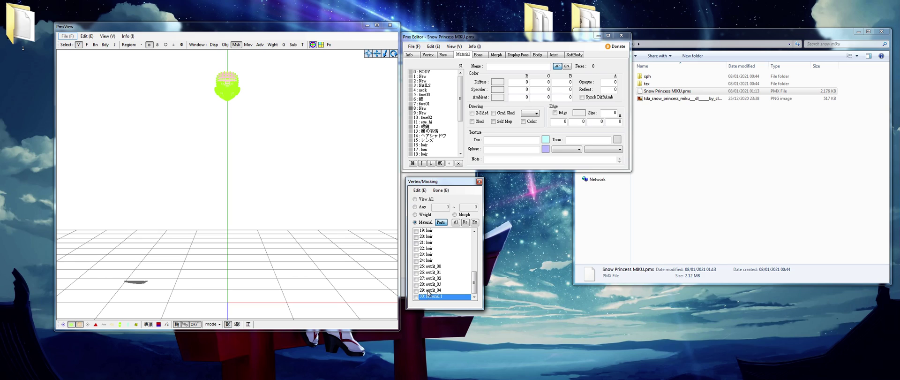
{"action": "left_click_drag", "start_coordinate": [474, 283], "coordinate": [475, 276]}
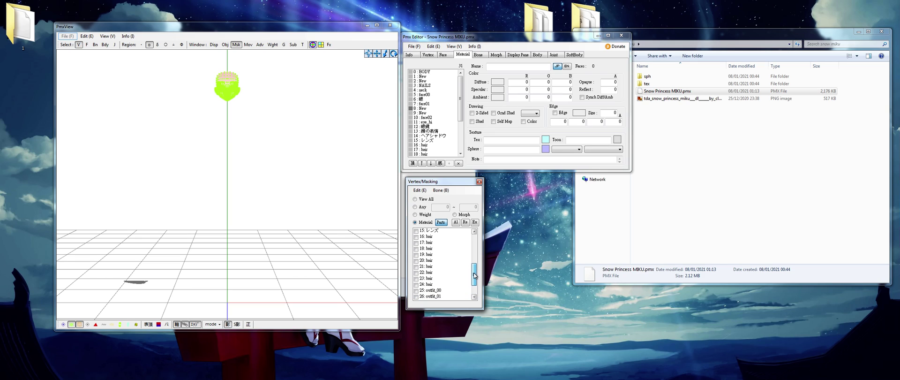
{"action": "left_click", "coordinate": [437, 284]}
{"action": "scroll", "coordinate": [443, 277], "scroll_direction": "up", "scroll_amount": 4}
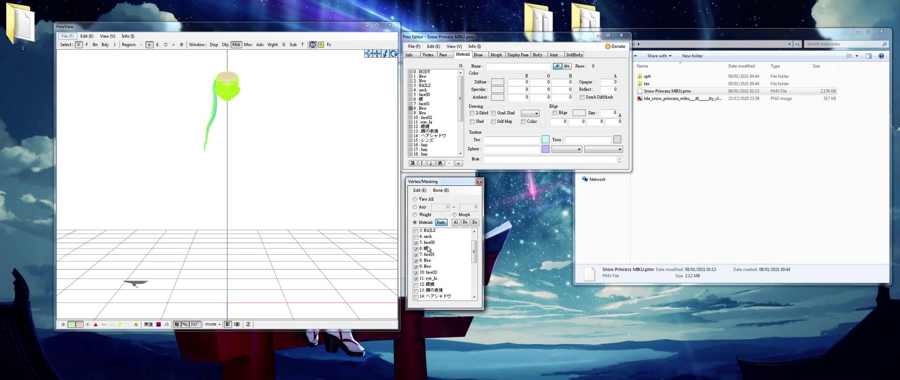
Step: Delete materials 5 to 24, from face00 through the last hair material, from the model
{"action": "left_click", "coordinate": [424, 95]}
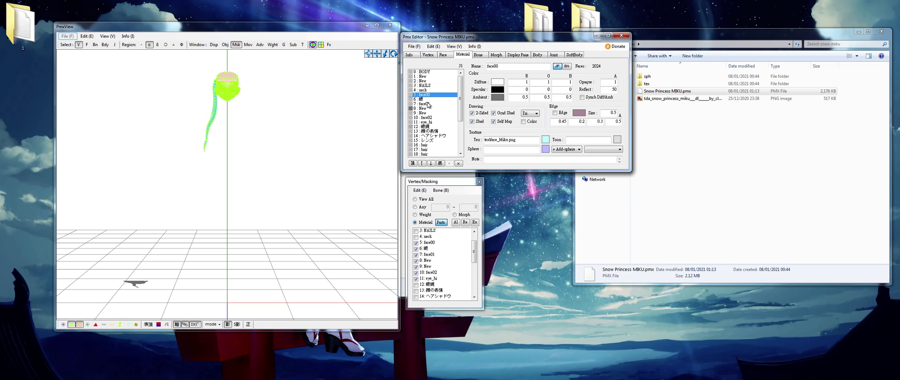
{"action": "scroll", "coordinate": [428, 105], "scroll_direction": "down", "scroll_amount": 3}
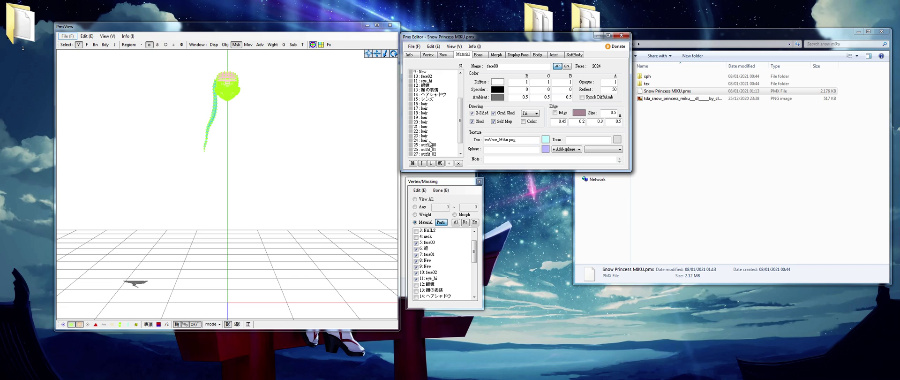
{"action": "left_click", "coordinate": [430, 141], "text": "shift"}
{"action": "left_click", "coordinate": [459, 163]}
{"action": "left_click", "coordinate": [469, 219]}
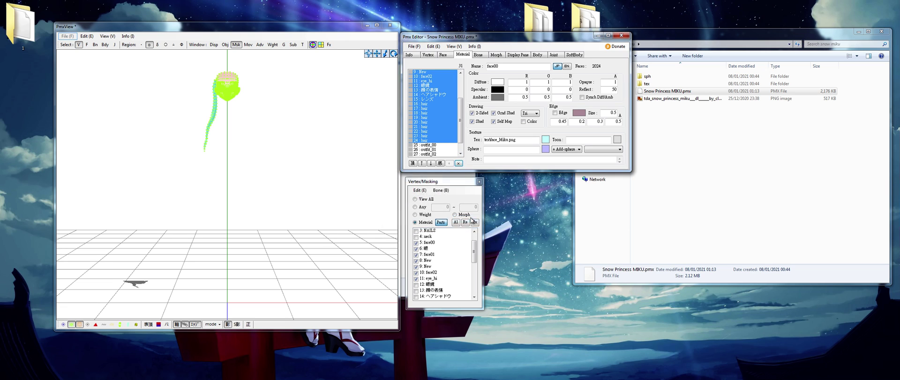
{"action": "left_click", "coordinate": [463, 215]}
{"action": "left_click", "coordinate": [430, 224]}
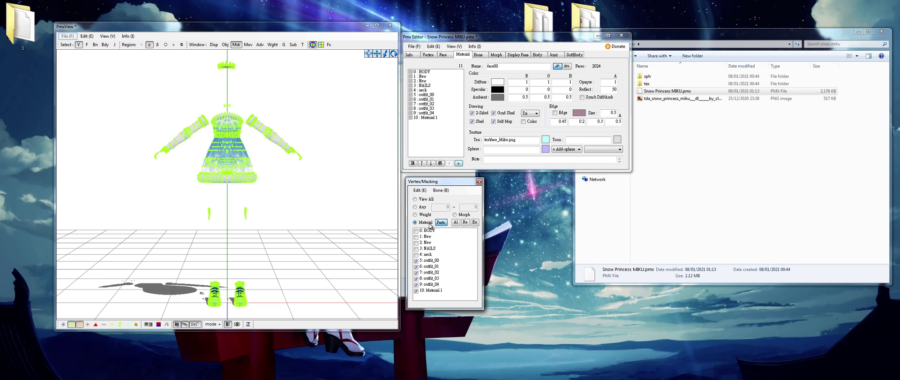
Step: Show all remaining materials through the vertex mask and inspect the headless body from the front
{"action": "left_click", "coordinate": [458, 222]}
{"action": "mouse_move", "coordinate": [298, 199]}
{"action": "right_mouse_down"}
{"action": "mouse_move", "coordinate": [330, 201]}
{"action": "mouse_move", "coordinate": [297, 197]}
{"action": "right_mouse_up"}
{"action": "scroll", "coordinate": [297, 195], "scroll_direction": "up", "scroll_amount": 4}
{"action": "middle_click_drag", "start_coordinate": [298, 179], "coordinate": [298, 196]}
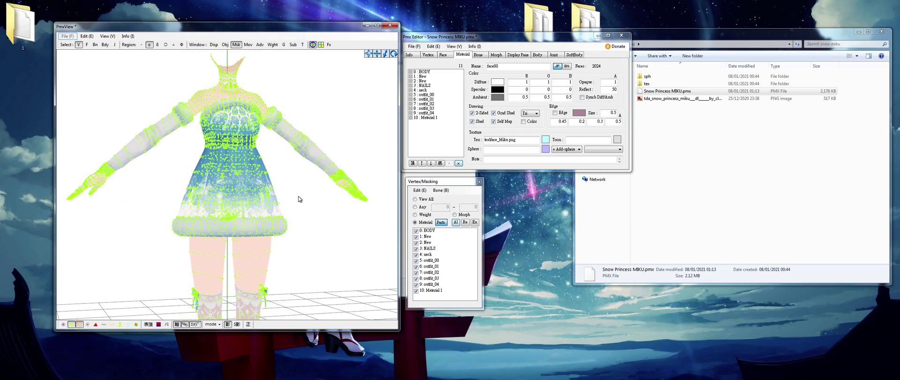
{"action": "mouse_move", "coordinate": [299, 196]}
{"action": "right_mouse_down"}
{"action": "mouse_move", "coordinate": [309, 208]}
{"action": "mouse_move", "coordinate": [294, 192]}
{"action": "right_mouse_up"}
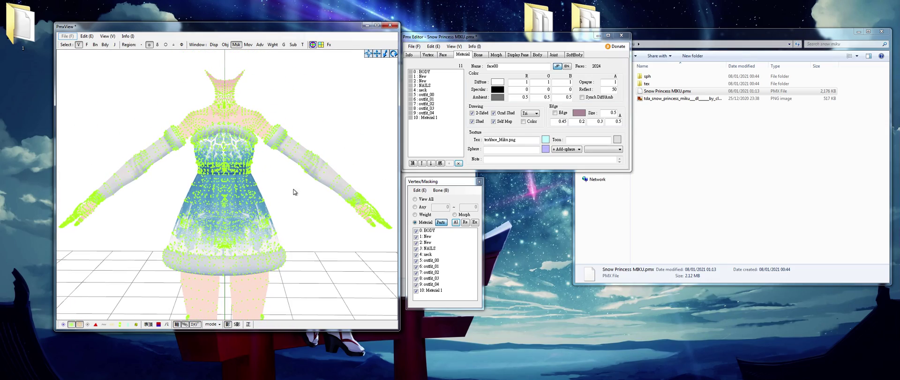
Step: Compare the settings of materials 1 and 2, both named New
{"action": "left_click", "coordinate": [429, 77]}
{"action": "left_click", "coordinate": [427, 81]}
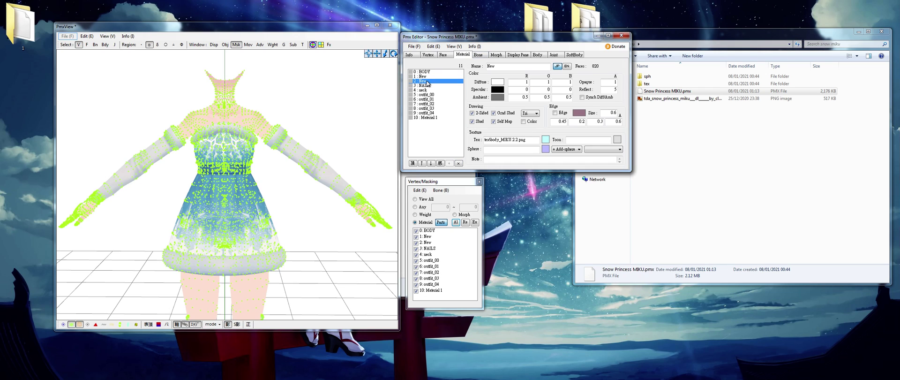
{"action": "left_click", "coordinate": [427, 78]}
{"action": "left_click", "coordinate": [427, 81]}
{"action": "left_click", "coordinate": [427, 77]}
{"action": "left_click", "coordinate": [428, 81]}
{"action": "left_click", "coordinate": [429, 77]}
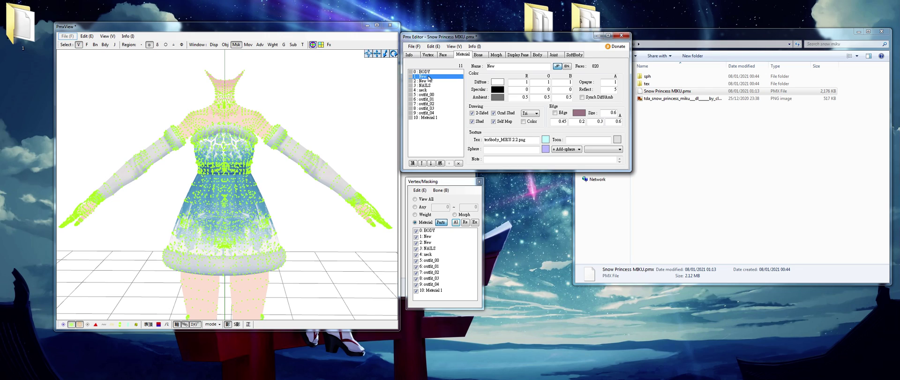
{"action": "left_click", "coordinate": [425, 81]}
{"action": "left_click", "coordinate": [425, 77]}
{"action": "left_click", "coordinate": [424, 80]}
{"action": "left_click", "coordinate": [424, 76]}
{"action": "left_click", "coordinate": [424, 80]}
{"action": "left_click", "coordinate": [424, 76]}
{"action": "left_click", "coordinate": [424, 80]}
{"action": "left_click", "coordinate": [424, 76]}
{"action": "left_click", "coordinate": [424, 80]}
{"action": "left_click", "coordinate": [424, 76]}
{"action": "left_click", "coordinate": [424, 81]}
{"action": "left_click", "coordinate": [424, 77]}
{"action": "left_click", "coordinate": [424, 81]}
{"action": "left_click", "coordinate": [424, 76]}
{"action": "left_click", "coordinate": [424, 81]}
{"action": "left_click", "coordinate": [438, 76]}
{"action": "left_click", "coordinate": [439, 81]}
Step: Display the bone list, hide the vertices and show the bones in the viewer, and restrict selection to bones
{"action": "left_click", "coordinate": [479, 55]}
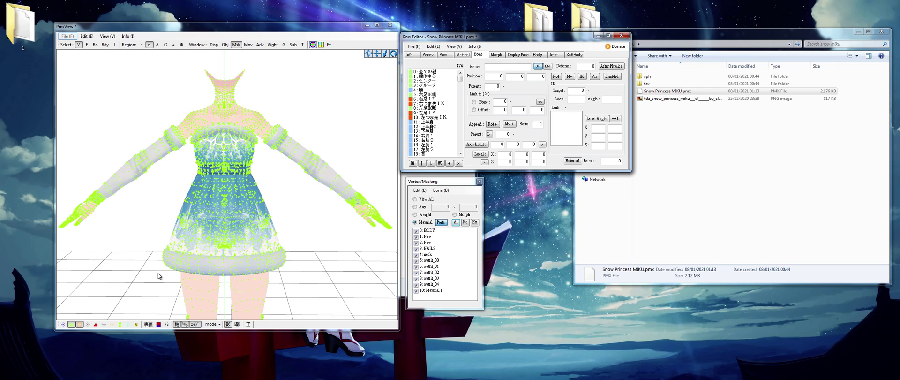
{"action": "left_click", "coordinate": [72, 324]}
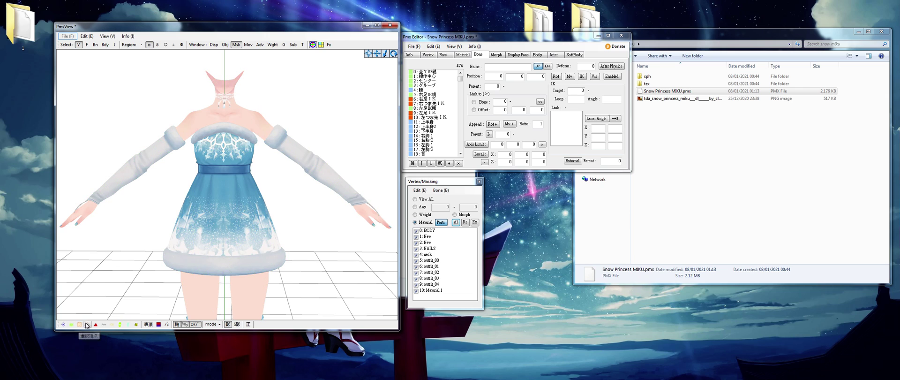
{"action": "left_click", "coordinate": [87, 324]}
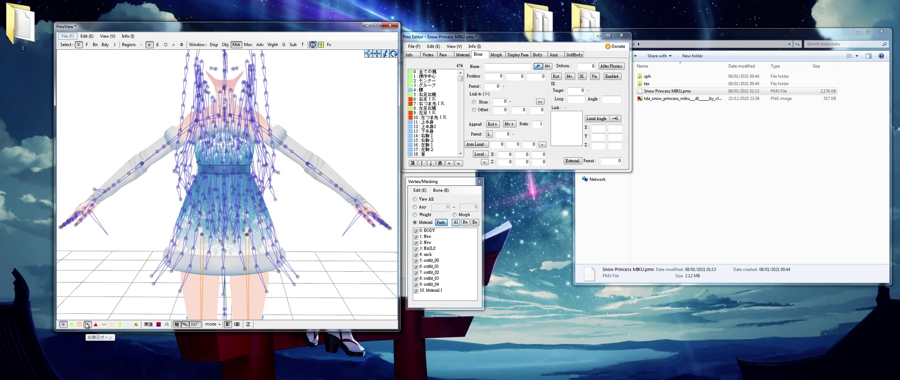
{"action": "left_click", "coordinate": [95, 45]}
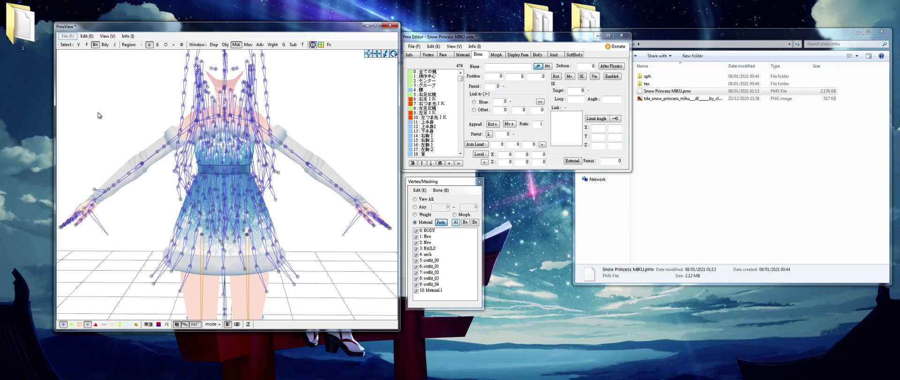
Step: Select a cluster of leftover hair bones behind the body in the viewer and locate the start of the hair bones in the bone list
{"action": "right_click_drag", "start_coordinate": [97, 115], "coordinate": [182, 96]}
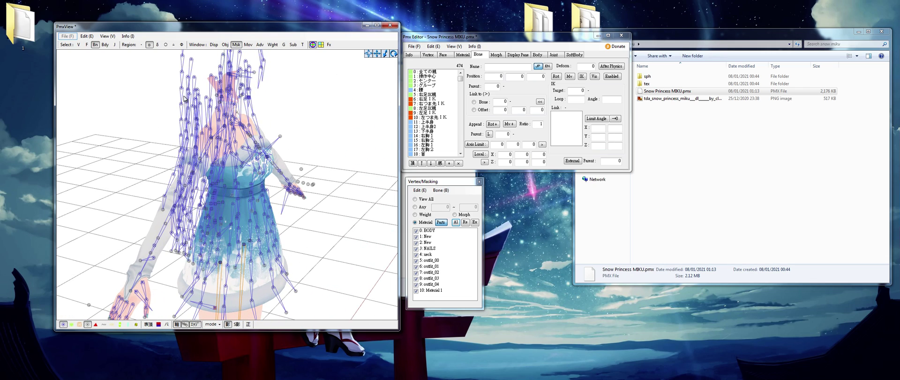
{"action": "mouse_move", "coordinate": [228, 94]}
{"action": "right_mouse_down"}
{"action": "mouse_move", "coordinate": [242, 90]}
{"action": "mouse_move", "coordinate": [233, 96]}
{"action": "right_mouse_up"}
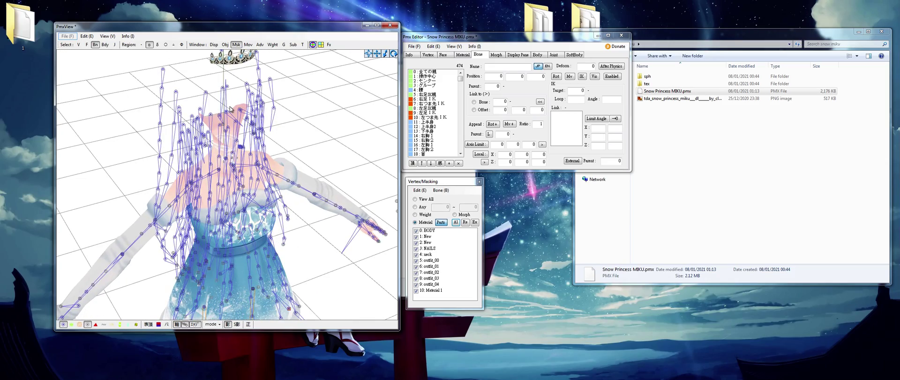
{"action": "right_click_drag", "start_coordinate": [241, 110], "coordinate": [266, 101]}
{"action": "left_click_drag", "start_coordinate": [173, 88], "coordinate": [198, 148]}
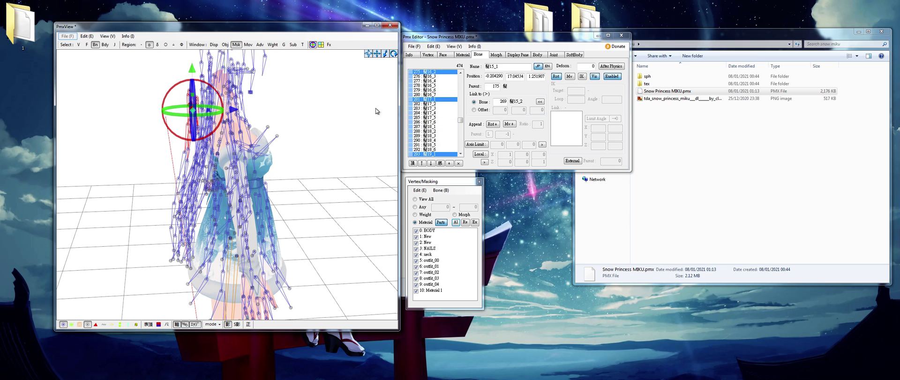
{"action": "left_click_drag", "start_coordinate": [462, 121], "coordinate": [458, 107]}
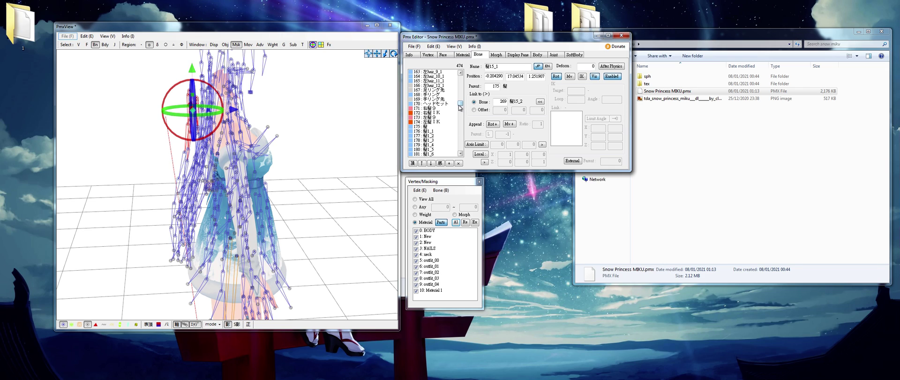
{"action": "left_click_drag", "start_coordinate": [460, 107], "coordinate": [463, 101]}
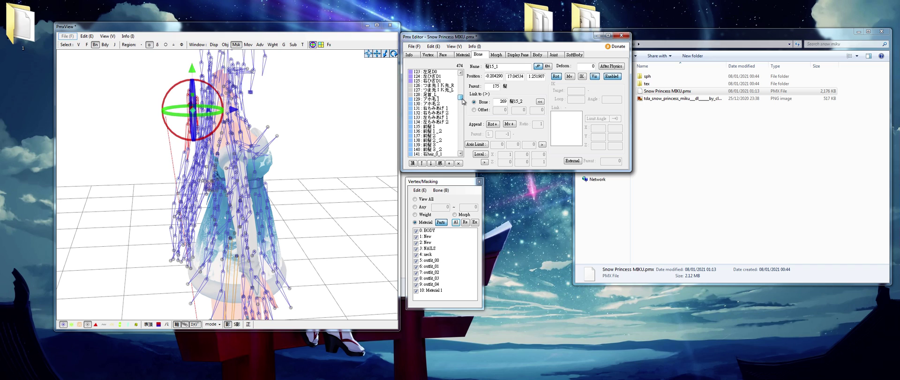
Step: Delete bones 129 to 316, from アホ毛1 through the last 髪 end bone
{"action": "left_click", "coordinate": [446, 100]}
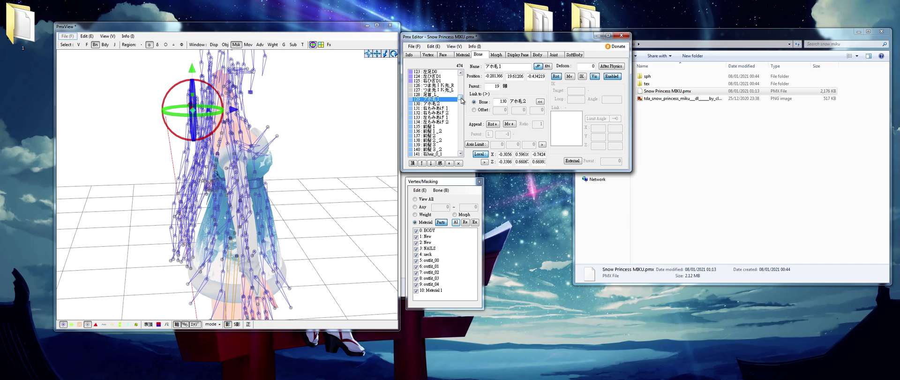
{"action": "right_click_drag", "start_coordinate": [347, 105], "coordinate": [311, 107]}
{"action": "left_click", "coordinate": [455, 99]}
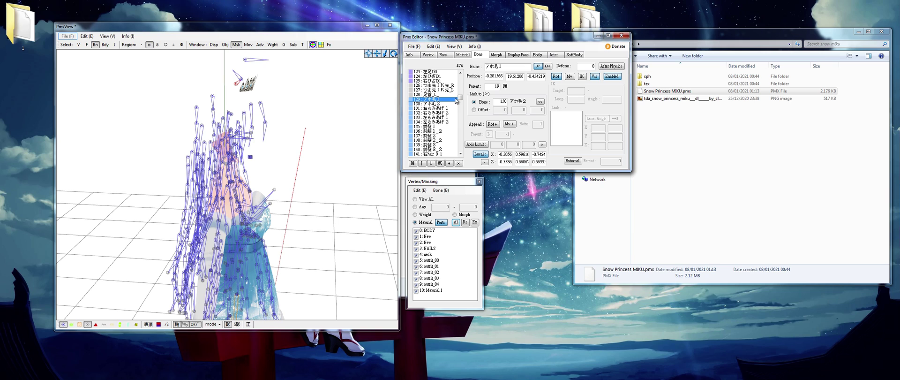
{"action": "left_click_drag", "start_coordinate": [461, 100], "coordinate": [461, 126]}
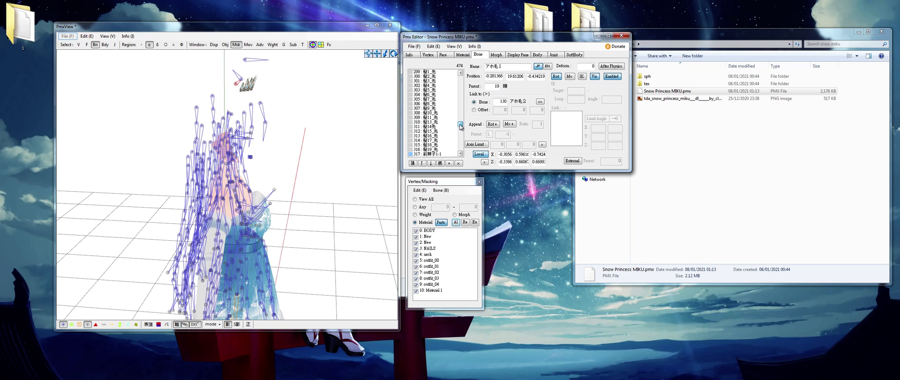
{"action": "left_click", "coordinate": [436, 149], "text": "shift"}
{"action": "left_click", "coordinate": [459, 163]}
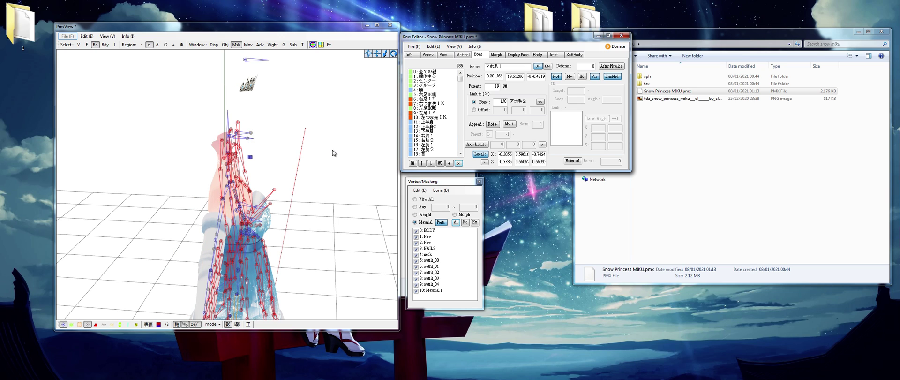
Step: Select the bones still hanging beside the head and locate their entries up to bone 180 in the bone list
{"action": "mouse_move", "coordinate": [333, 150]}
{"action": "right_mouse_down"}
{"action": "mouse_move", "coordinate": [305, 143]}
{"action": "mouse_move", "coordinate": [322, 142]}
{"action": "right_mouse_up"}
{"action": "left_click_drag", "start_coordinate": [184, 106], "coordinate": [214, 160]}
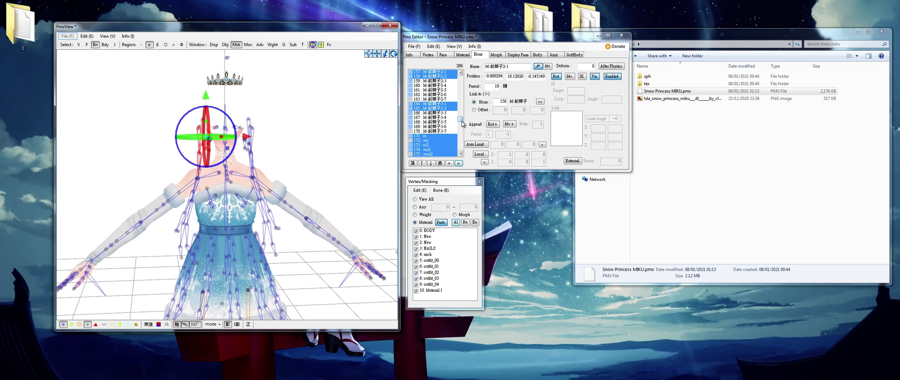
{"action": "left_click_drag", "start_coordinate": [460, 120], "coordinate": [432, 113]}
{"action": "scroll", "coordinate": [462, 126], "scroll_direction": "down", "scroll_amount": 3}
{"action": "right_click_drag", "start_coordinate": [284, 126], "coordinate": [319, 120]}
{"action": "left_click_drag", "start_coordinate": [431, 109], "coordinate": [429, 90]}
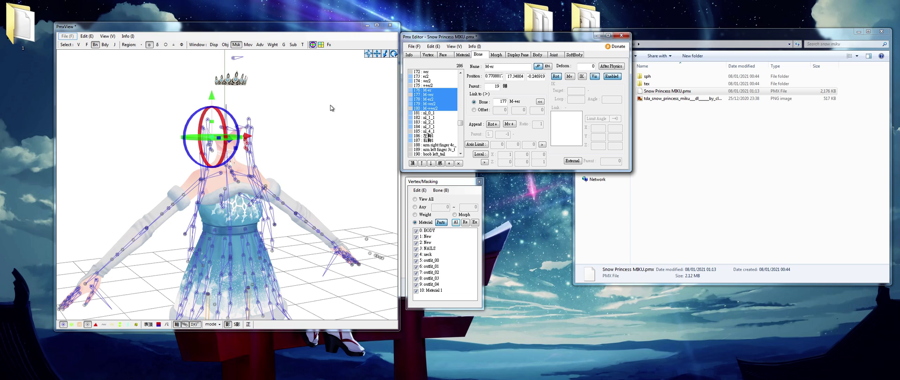
{"action": "mouse_move", "coordinate": [331, 108]}
{"action": "right_mouse_down"}
{"action": "mouse_move", "coordinate": [304, 105]}
{"action": "mouse_move", "coordinate": [333, 108]}
{"action": "right_mouse_up"}
{"action": "scroll", "coordinate": [332, 108], "scroll_direction": "up", "scroll_amount": 2}
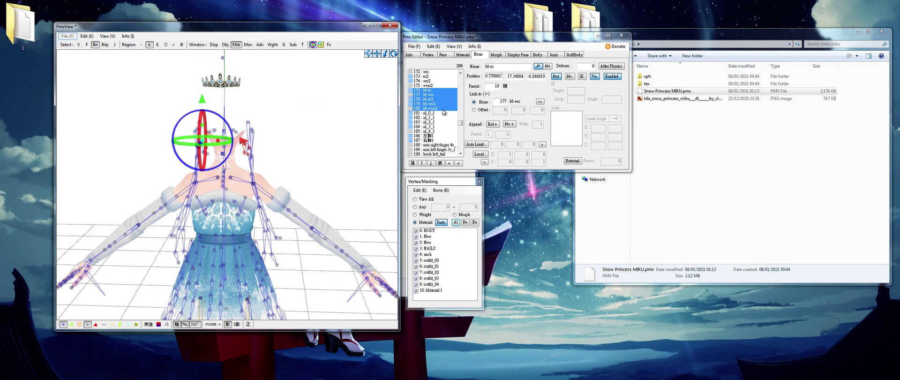
Step: Delete bones 129 to 180, from 前辮子1-1 through the last of the M-er bones
{"action": "left_click", "coordinate": [442, 109]}
{"action": "left_click_drag", "start_coordinate": [460, 123], "coordinate": [441, 154]}
{"action": "right_click_drag", "start_coordinate": [310, 124], "coordinate": [329, 126]}
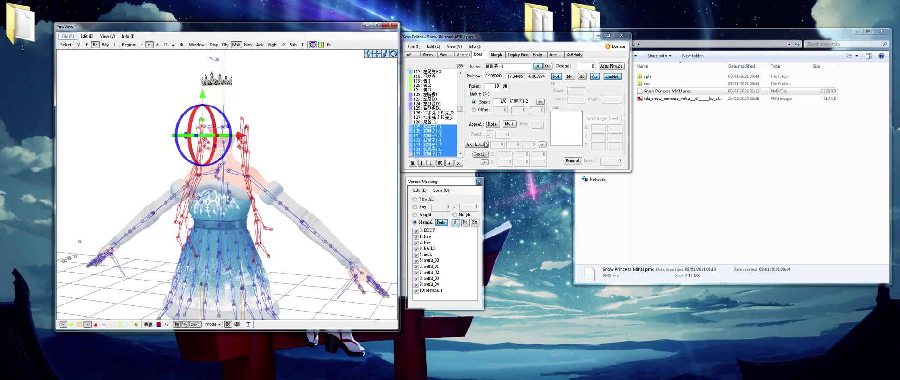
{"action": "left_click", "coordinate": [459, 164]}
Step: Delete the leftover face bones around the eyes and the 両目 bone above the head
{"action": "right_click_drag", "start_coordinate": [305, 151], "coordinate": [324, 123]}
{"action": "left_click", "coordinate": [236, 127]}
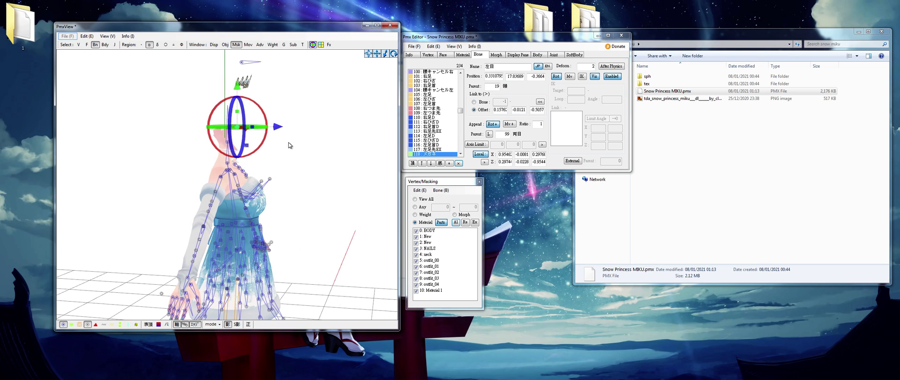
{"action": "left_click_drag", "start_coordinate": [267, 145], "coordinate": [225, 120]}
{"action": "left_click", "coordinate": [458, 165]}
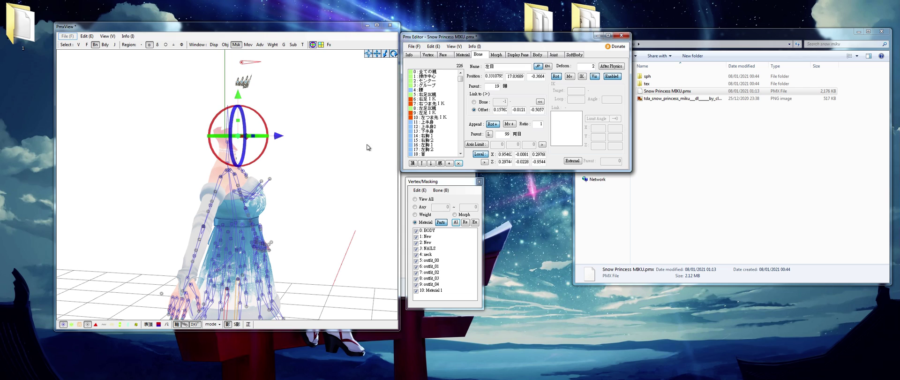
{"action": "left_click", "coordinate": [460, 164]}
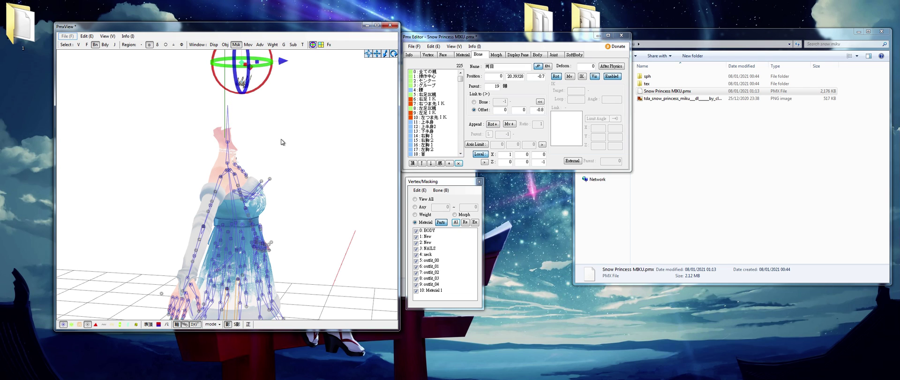
Step: Examine the remaining bones at the neck and head by selecting them, including the 首 bone
{"action": "right_click_drag", "start_coordinate": [282, 139], "coordinate": [246, 139]}
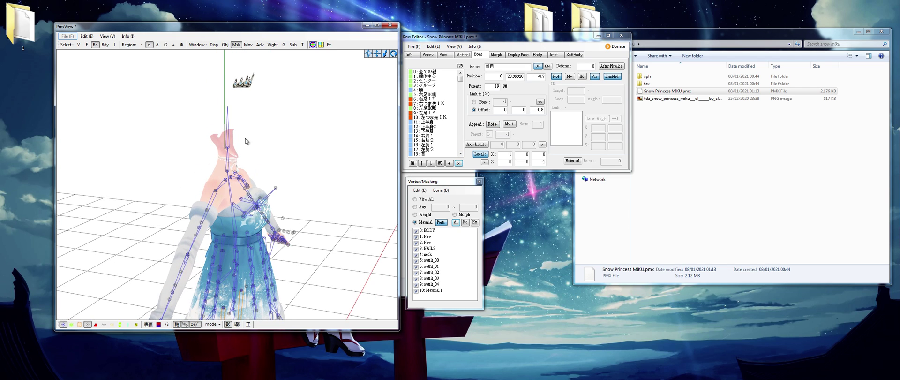
{"action": "left_click", "coordinate": [227, 147]}
{"action": "left_click", "coordinate": [234, 172]}
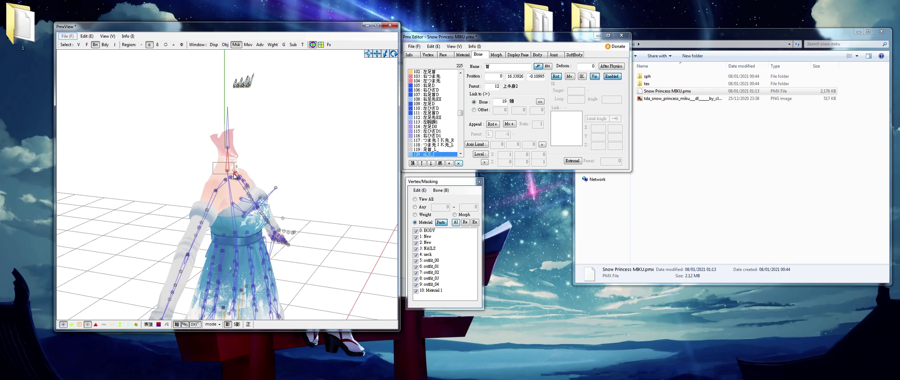
{"action": "left_click", "coordinate": [228, 169]}
{"action": "right_click_drag", "start_coordinate": [325, 151], "coordinate": [298, 144]}
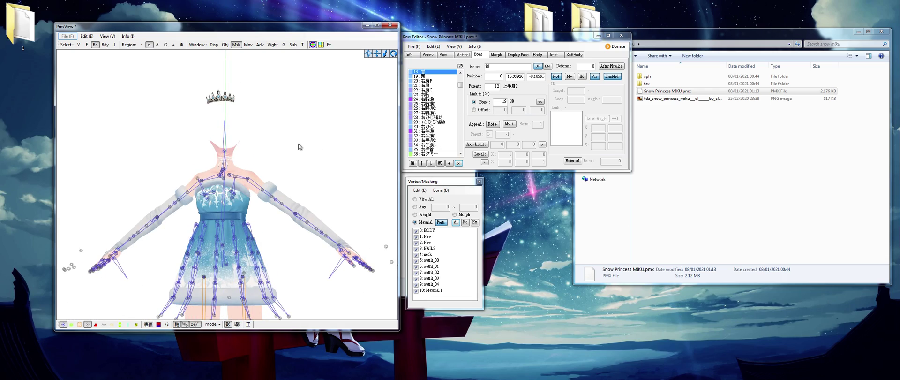
Step: Delete the loose tail bones 127 to 140, covering the arm finger, wrist and boob tail bones
{"action": "scroll", "coordinate": [298, 143], "scroll_direction": "down", "scroll_amount": 5}
{"action": "middle_click_drag", "start_coordinate": [300, 174], "coordinate": [308, 139]}
{"action": "right_click_drag", "start_coordinate": [314, 209], "coordinate": [328, 172]}
{"action": "left_click_drag", "start_coordinate": [331, 168], "coordinate": [289, 192]}
{"action": "left_click_drag", "start_coordinate": [346, 162], "coordinate": [294, 201]}
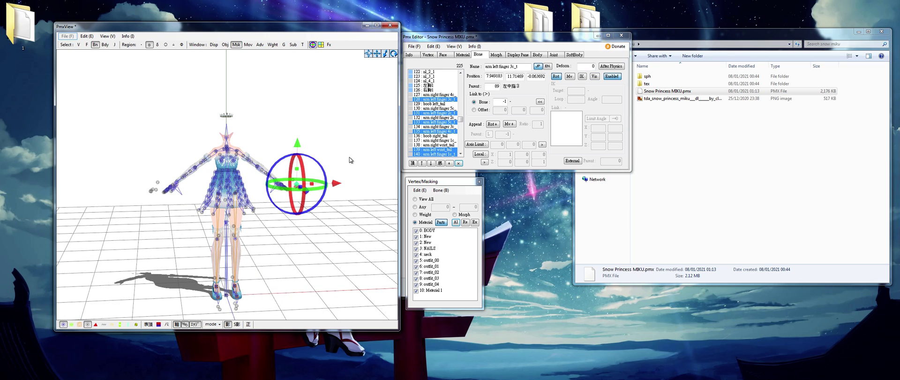
{"action": "left_click", "coordinate": [428, 95]}
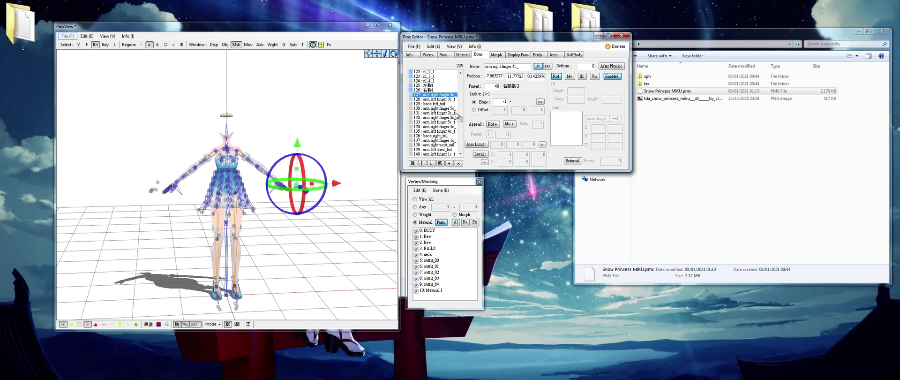
{"action": "scroll", "coordinate": [441, 100], "scroll_direction": "down", "scroll_amount": 4}
{"action": "left_click", "coordinate": [441, 102], "text": "shift"}
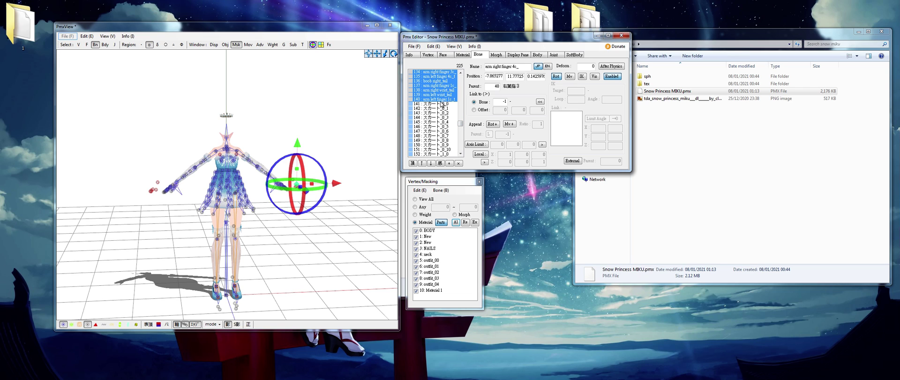
{"action": "left_click", "coordinate": [459, 164]}
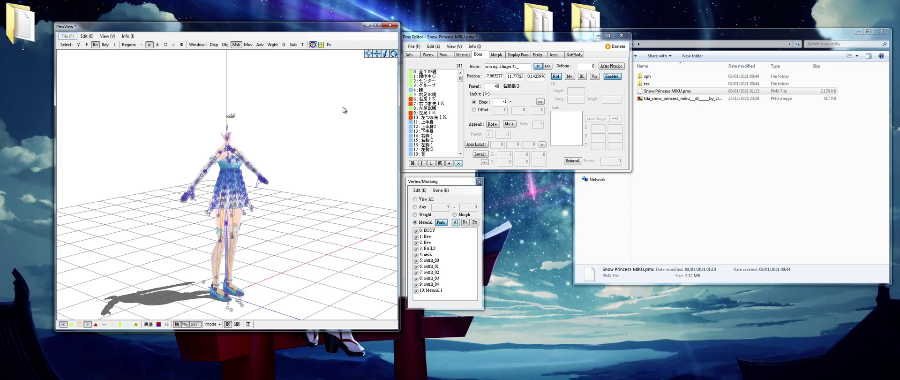
{"action": "scroll", "coordinate": [327, 111], "scroll_direction": "up", "scroll_amount": 3}
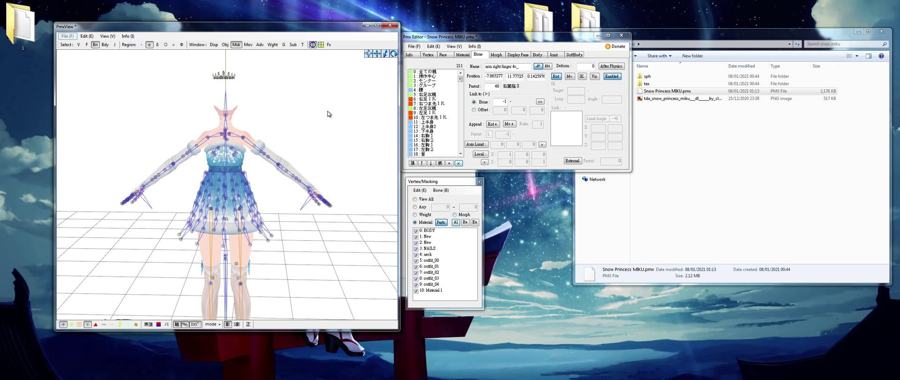
Step: Delete facial morphs 0 to 5, from ツンデレ through 真面目
{"action": "left_click", "coordinate": [497, 55]}
{"action": "left_click", "coordinate": [442, 74]}
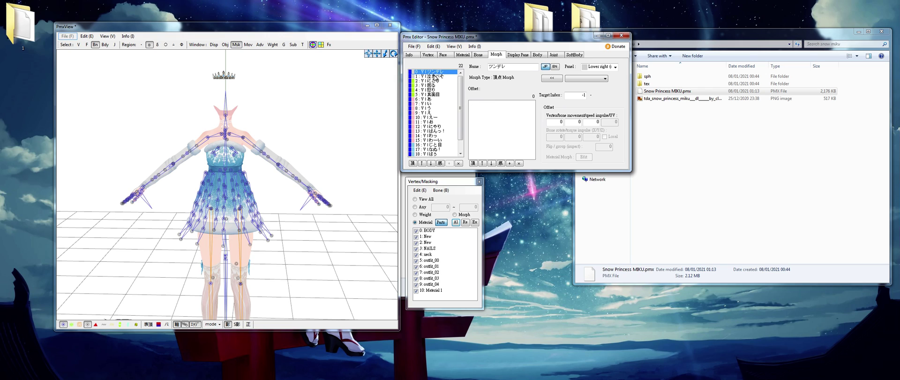
{"action": "left_click", "coordinate": [434, 76]}
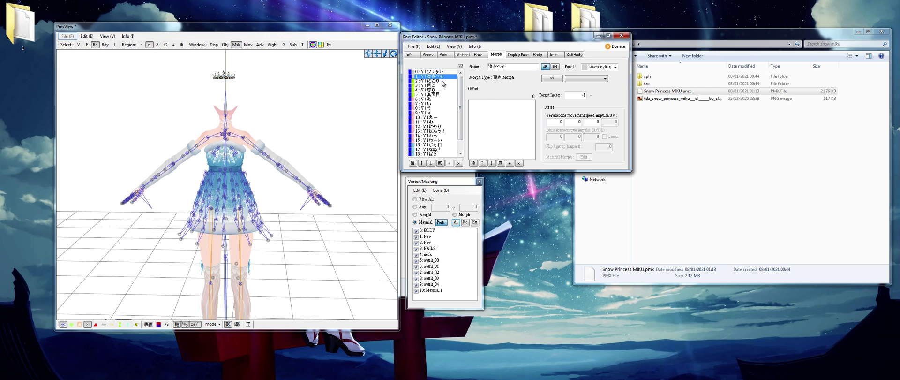
{"action": "left_click", "coordinate": [442, 80]}
{"action": "left_click", "coordinate": [434, 86]}
{"action": "left_click", "coordinate": [434, 90]}
{"action": "left_click", "coordinate": [434, 94]}
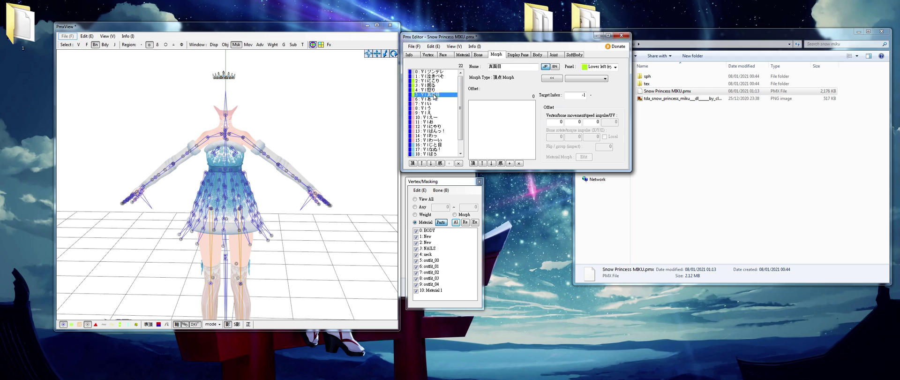
{"action": "left_click_drag", "start_coordinate": [435, 95], "coordinate": [435, 72]}
{"action": "left_click", "coordinate": [459, 163]}
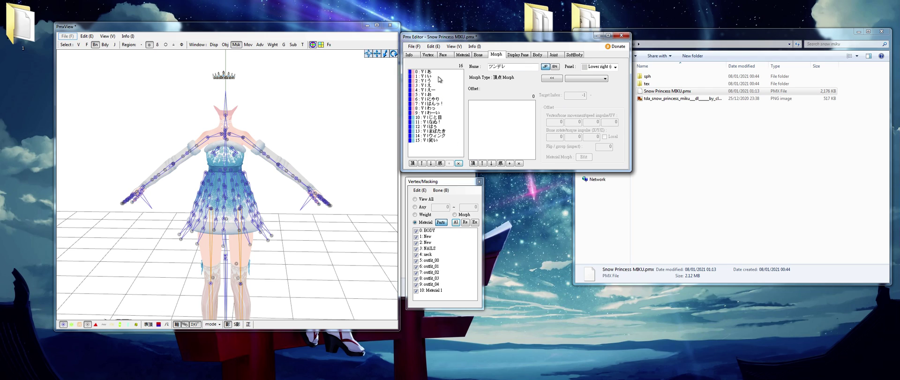
Step: Delete all remaining facial morphs, from あ through 笑い
{"action": "left_click", "coordinate": [438, 123]}
{"action": "left_click", "coordinate": [437, 131]}
{"action": "left_click", "coordinate": [438, 136]}
{"action": "left_click", "coordinate": [438, 139]}
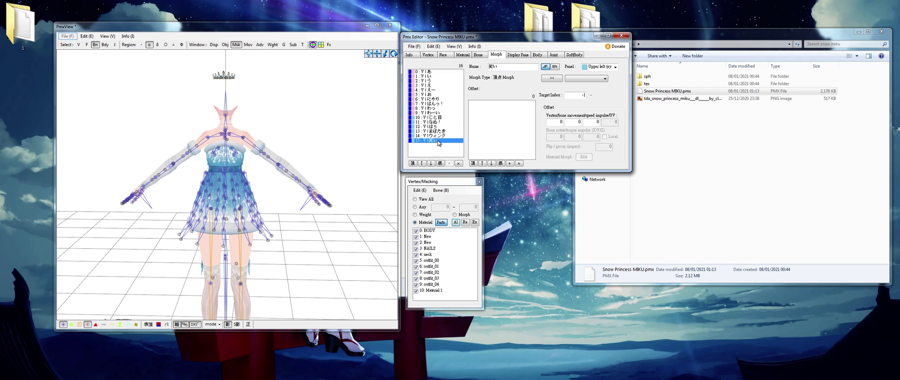
{"action": "left_click_drag", "start_coordinate": [440, 141], "coordinate": [434, 66]}
{"action": "left_click", "coordinate": [459, 164]}
Step: Delete every element of the Root display group except the first 全ての親 entry
{"action": "left_click", "coordinate": [515, 55]}
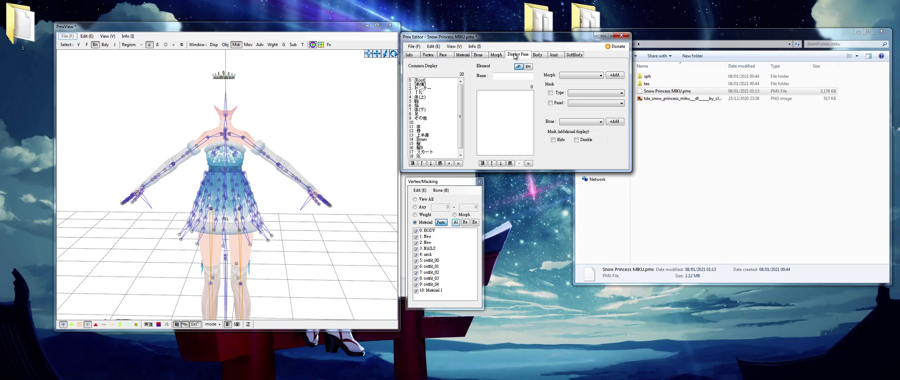
{"action": "left_click", "coordinate": [420, 80]}
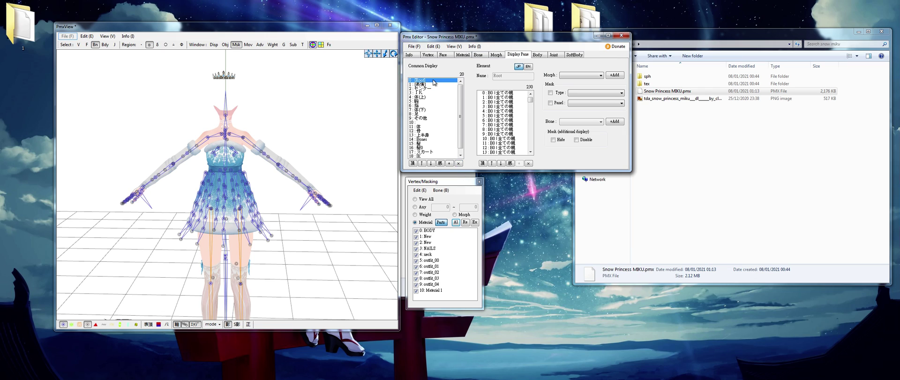
{"action": "left_click", "coordinate": [507, 93]}
{"action": "left_click_drag", "start_coordinate": [507, 96], "coordinate": [500, 238]}
{"action": "left_click", "coordinate": [529, 163]}
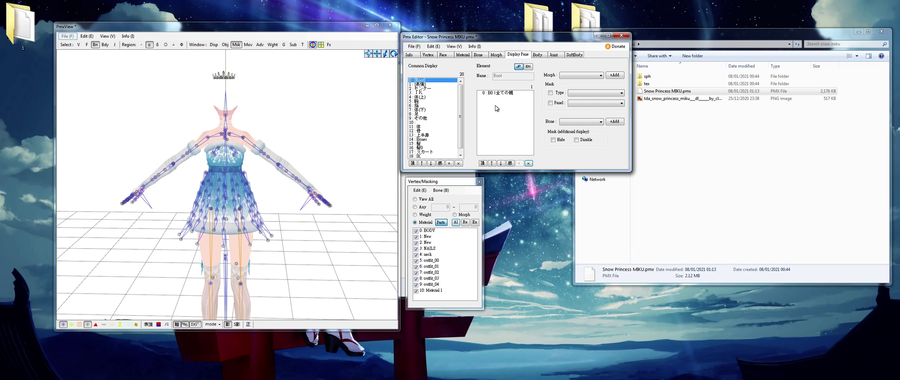
Step: Delete every element of the センター display group
{"action": "left_click", "coordinate": [441, 84]}
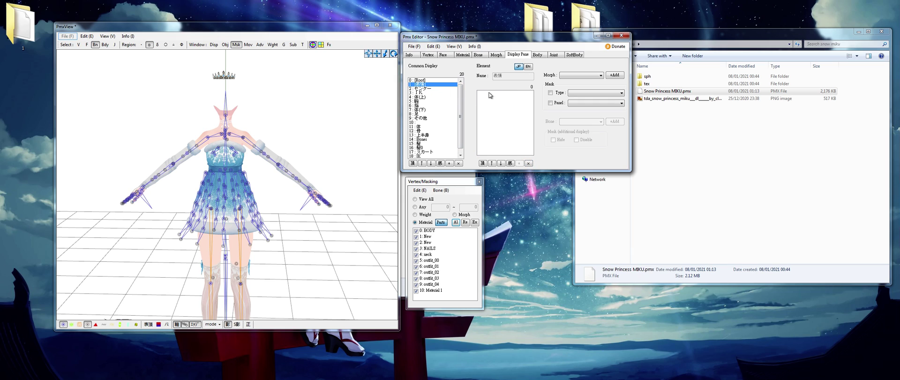
{"action": "left_click", "coordinate": [434, 88]}
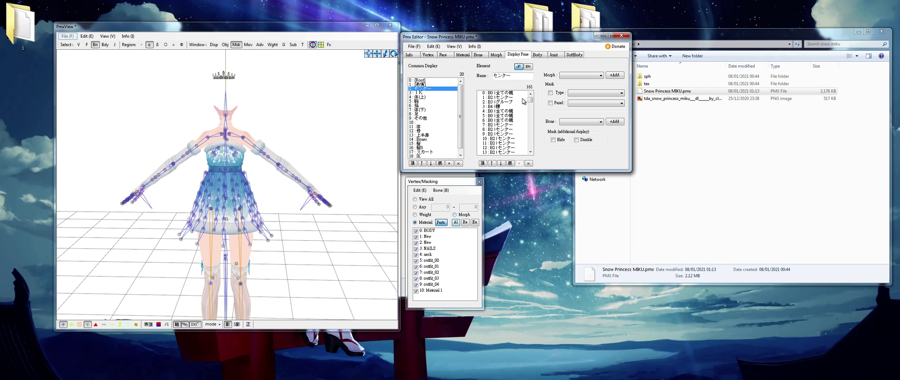
{"action": "left_click_drag", "start_coordinate": [516, 93], "coordinate": [522, 225]}
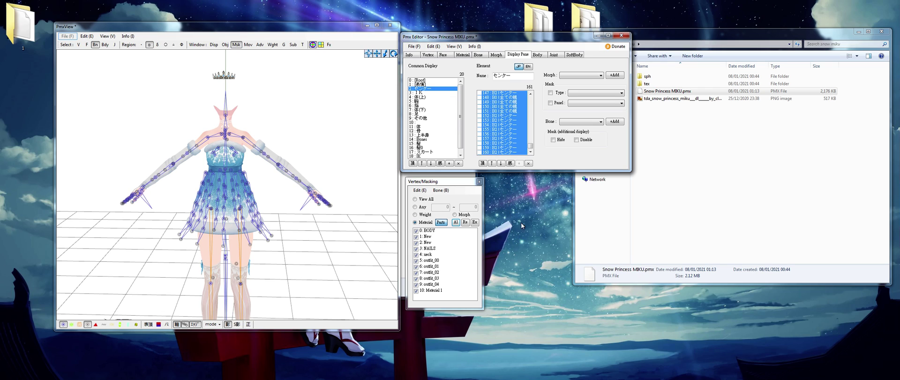
{"action": "left_click", "coordinate": [528, 163]}
Step: Add the bones 操作中心, センター and グループ to the センター display group
{"action": "left_click", "coordinate": [600, 121]}
{"action": "left_click", "coordinate": [596, 126]}
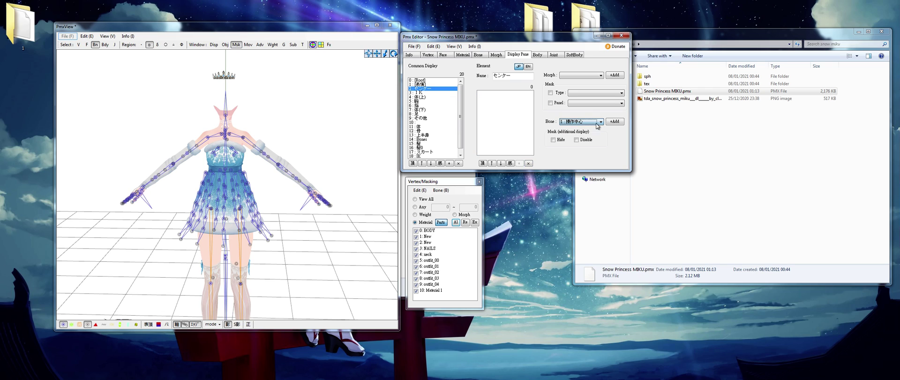
{"action": "left_click", "coordinate": [614, 121]}
{"action": "left_click", "coordinate": [615, 121]}
{"action": "left_click", "coordinate": [615, 122]}
Step: Delete the repeated 右足ＩＫ elements listed after 右つま先ＩＫ in the ＩＫ display group
{"action": "left_click", "coordinate": [449, 93]}
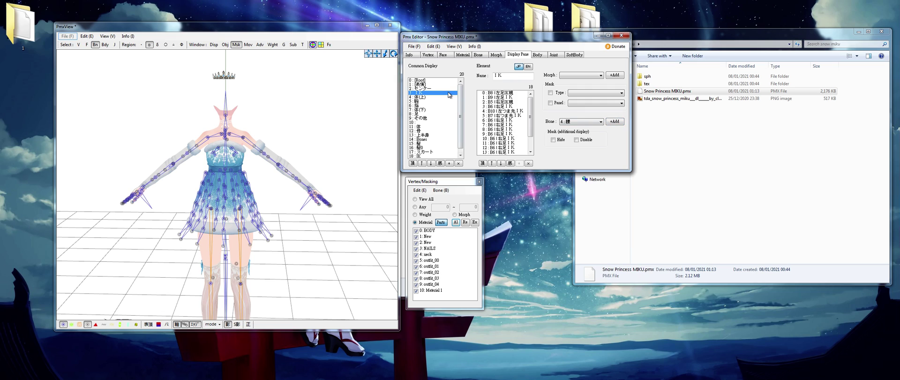
{"action": "left_click_drag", "start_coordinate": [516, 123], "coordinate": [507, 208]}
{"action": "left_click", "coordinate": [529, 163]}
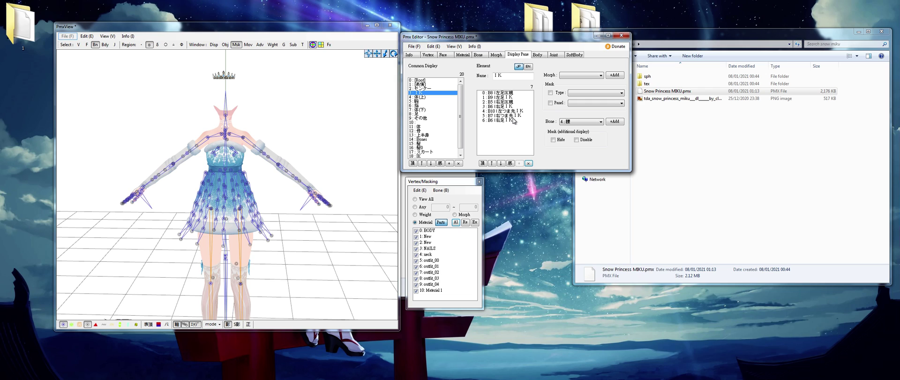
{"action": "left_click", "coordinate": [514, 121]}
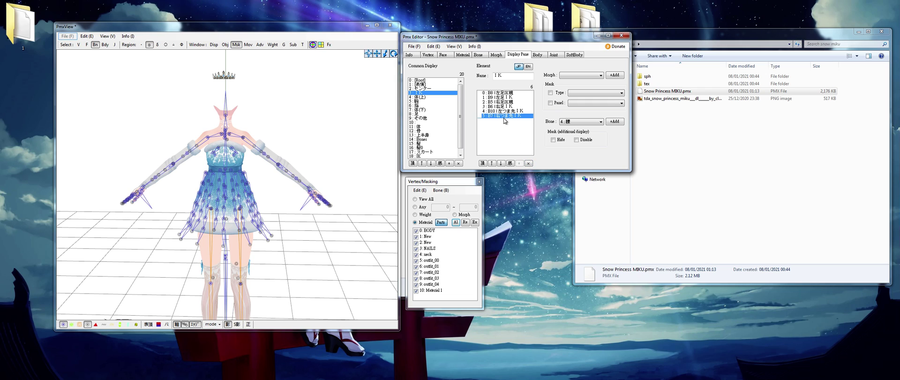
Step: Delete every element after the first 頭 entry in the 体(上) display group
{"action": "left_click", "coordinate": [432, 97]}
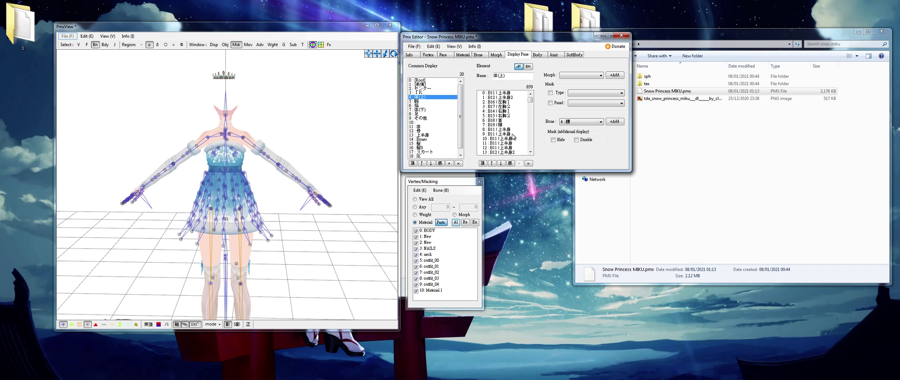
{"action": "left_click_drag", "start_coordinate": [514, 136], "coordinate": [501, 318]}
{"action": "left_click", "coordinate": [528, 164]}
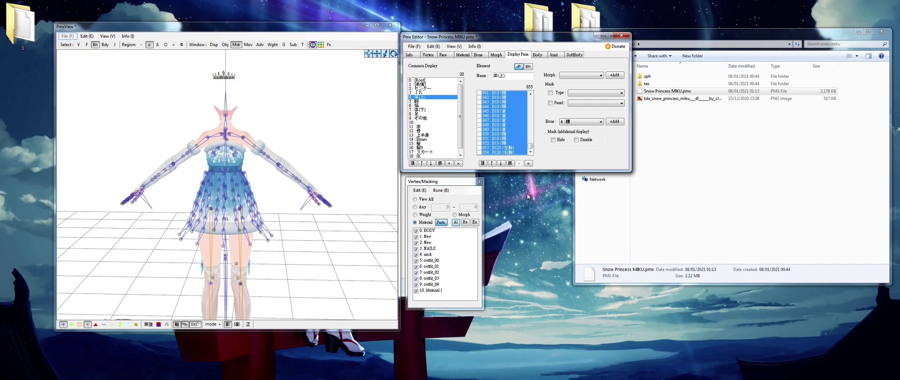
{"action": "left_click", "coordinate": [528, 163]}
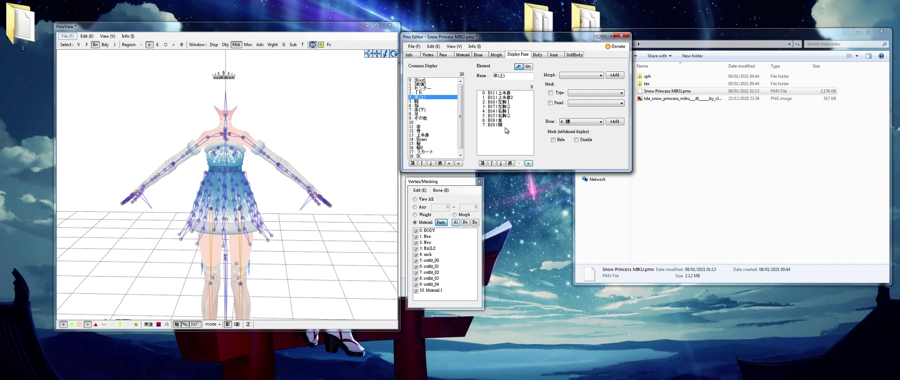
Step: Reduce the 体(下) display group to its first 下半身 element and add the 腰 bone to it
{"action": "left_click", "coordinate": [424, 102]}
{"action": "left_click", "coordinate": [422, 106]}
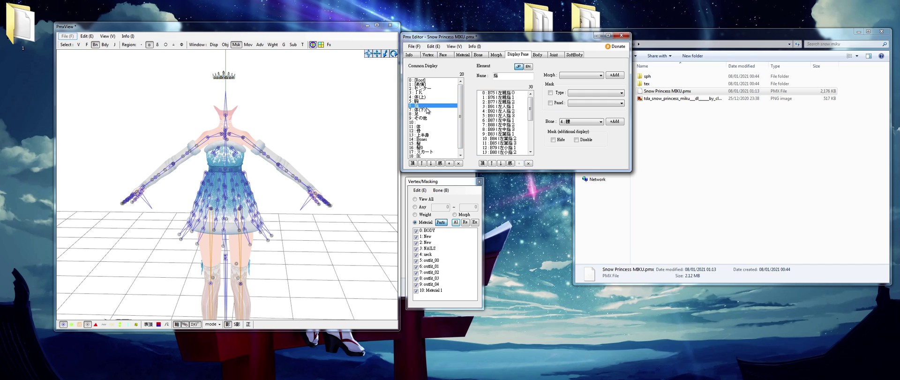
{"action": "left_click", "coordinate": [428, 110]}
{"action": "left_click_drag", "start_coordinate": [494, 96], "coordinate": [502, 184]}
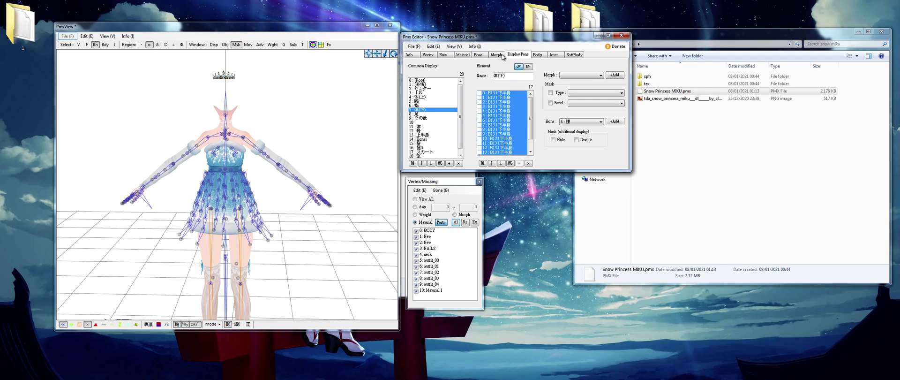
{"action": "left_click", "coordinate": [529, 163]}
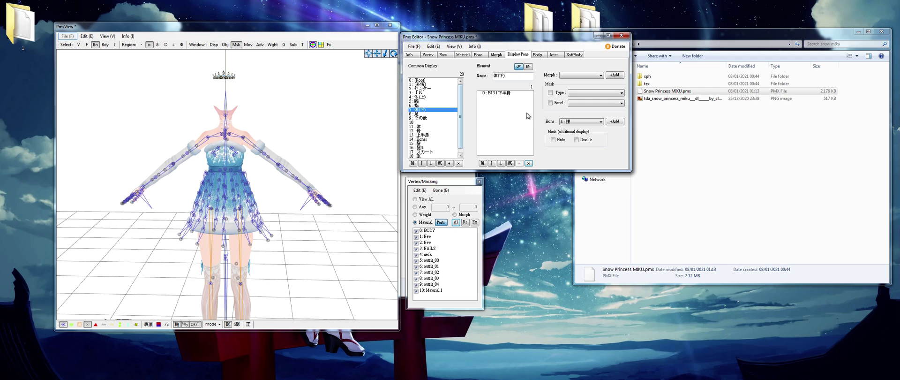
{"action": "left_click", "coordinate": [608, 122]}
Step: Delete all display groups listed after その他, starting with the unnamed group 10
{"action": "left_click", "coordinate": [435, 114]}
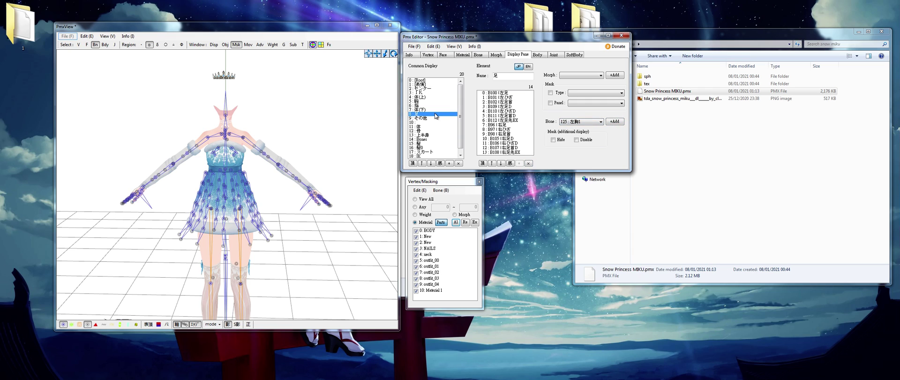
{"action": "left_click", "coordinate": [432, 119]}
{"action": "left_click", "coordinate": [428, 123]}
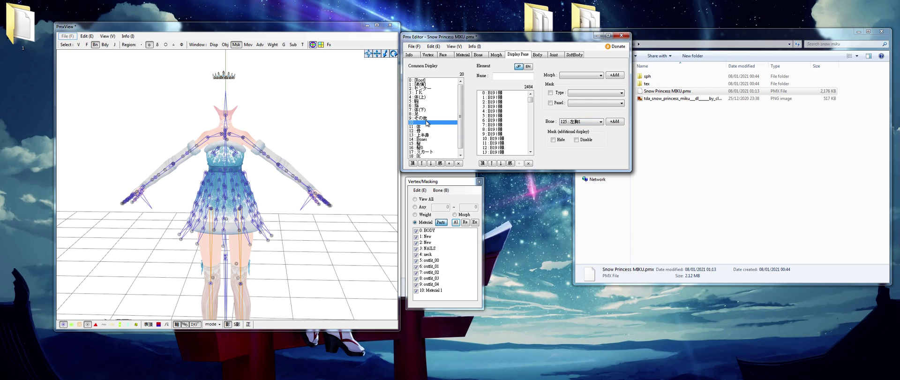
{"action": "left_click", "coordinate": [459, 164]}
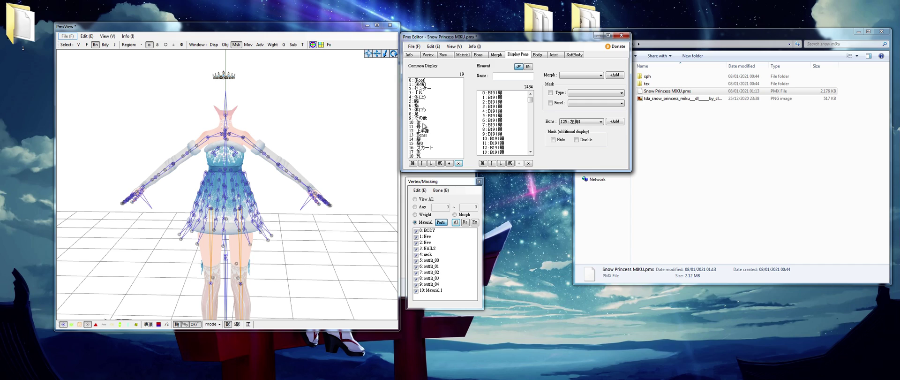
{"action": "left_click", "coordinate": [429, 123]}
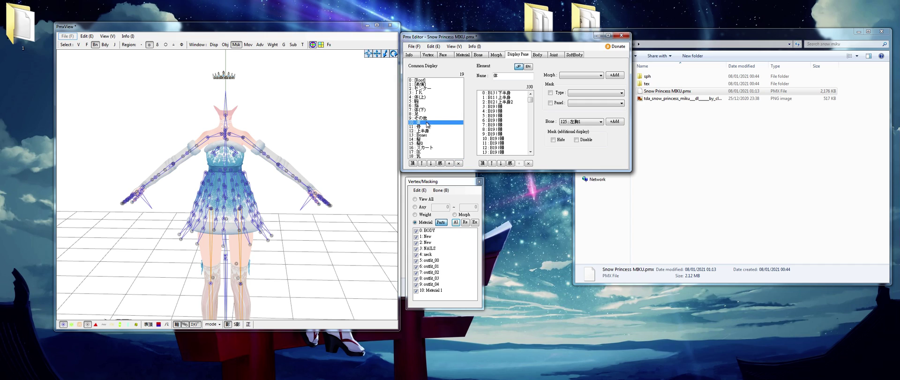
{"action": "left_click_drag", "start_coordinate": [430, 128], "coordinate": [437, 157]}
{"action": "left_click", "coordinate": [460, 163]}
{"action": "left_click", "coordinate": [431, 88]}
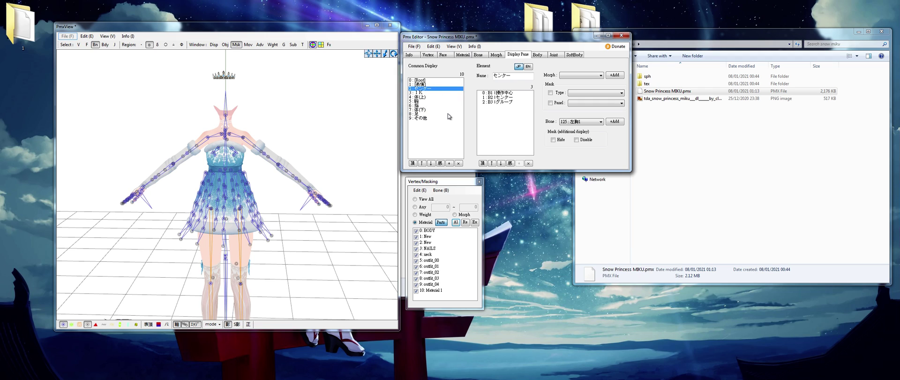
Step: Open the rigid body list, widen the editor, and show selectable rigid bodies in the model view with bones and joints hidden
{"action": "left_click", "coordinate": [540, 54]}
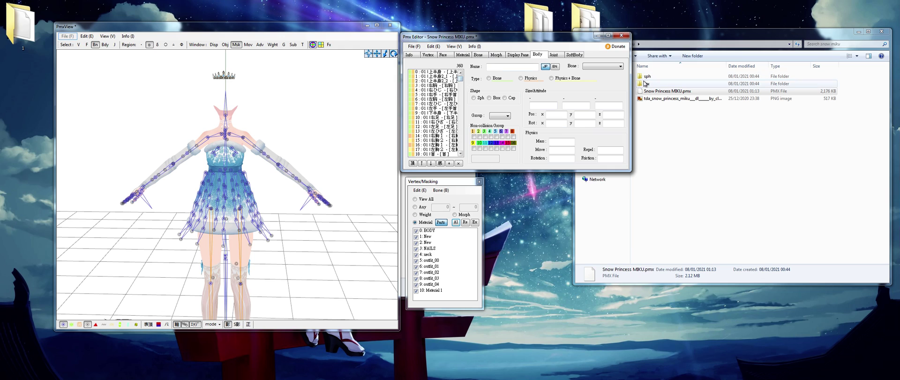
{"action": "left_click_drag", "start_coordinate": [632, 80], "coordinate": [737, 80]}
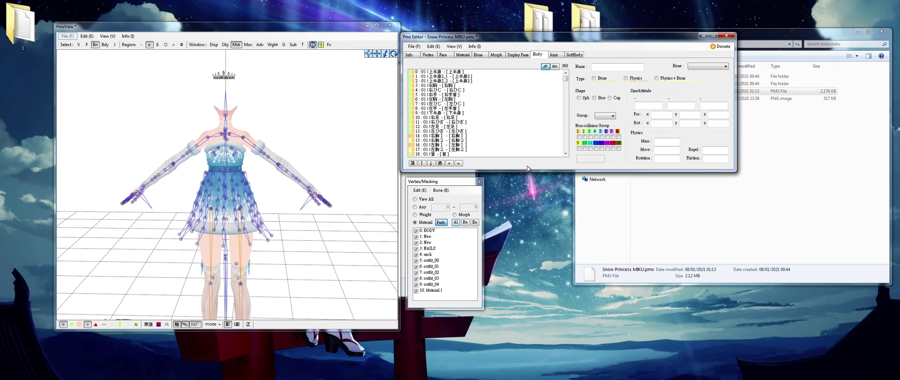
{"action": "left_click", "coordinate": [120, 324]}
{"action": "left_click", "coordinate": [88, 324]}
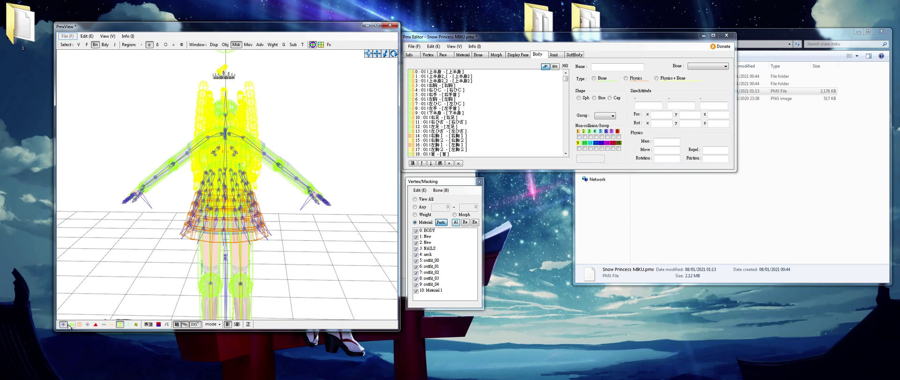
{"action": "left_click", "coordinate": [63, 325]}
{"action": "right_click_drag", "start_coordinate": [86, 298], "coordinate": [103, 257]}
{"action": "left_click", "coordinate": [105, 45]}
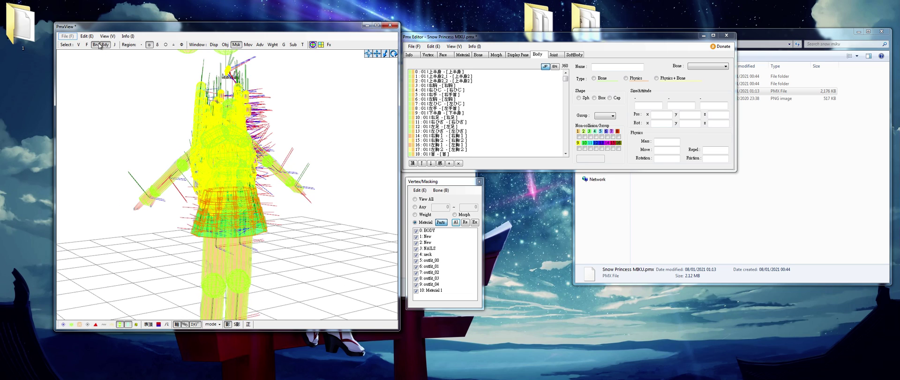
{"action": "left_click", "coordinate": [136, 324]}
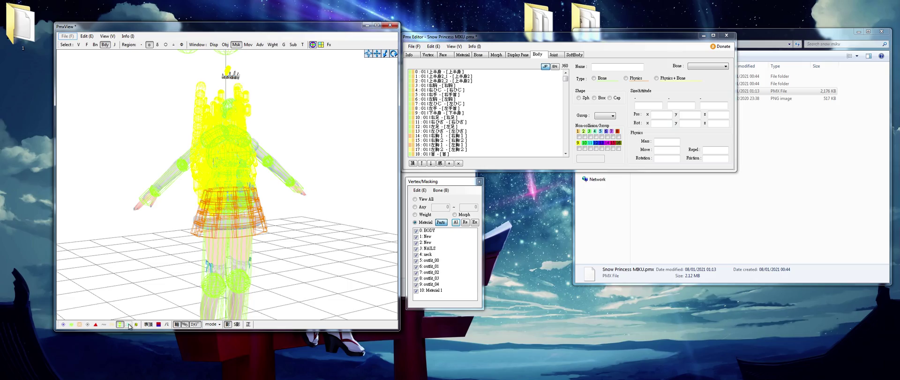
{"action": "left_click", "coordinate": [128, 324]}
Step: Delete the stray arm and leg rigid bodies floating apart from the model
{"action": "right_click_drag", "start_coordinate": [152, 306], "coordinate": [298, 113]}
{"action": "left_click", "coordinate": [127, 324]}
{"action": "scroll", "coordinate": [177, 295], "scroll_direction": "down", "scroll_amount": 2}
{"action": "left_click", "coordinate": [128, 324]}
{"action": "scroll", "coordinate": [203, 285], "scroll_direction": "down", "scroll_amount": 2}
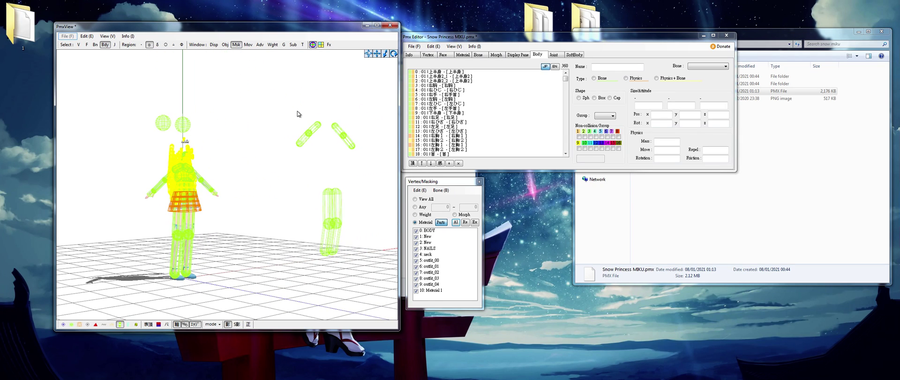
{"action": "left_click_drag", "start_coordinate": [289, 95], "coordinate": [378, 281]}
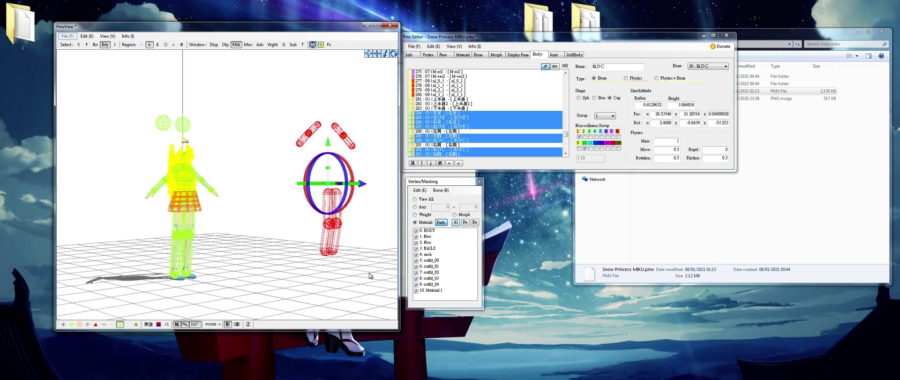
{"action": "left_click", "coordinate": [459, 163]}
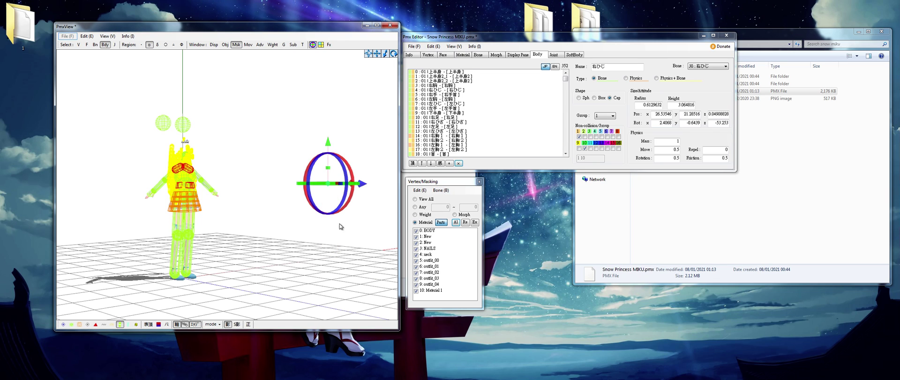
Step: Delete the two stray head spheres floating above the crown
{"action": "right_click_drag", "start_coordinate": [345, 241], "coordinate": [241, 164]}
{"action": "left_click_drag", "start_coordinate": [102, 89], "coordinate": [229, 134]}
{"action": "right_click_drag", "start_coordinate": [229, 133], "coordinate": [243, 139]}
{"action": "scroll", "coordinate": [245, 145], "scroll_direction": "up", "scroll_amount": 6}
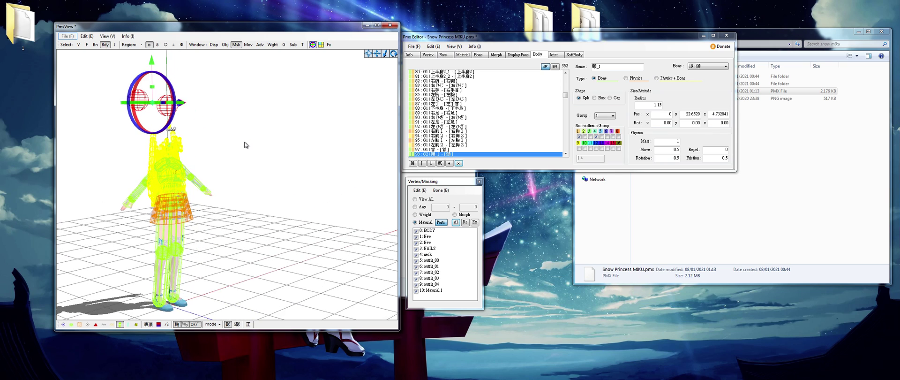
{"action": "left_click", "coordinate": [458, 163]}
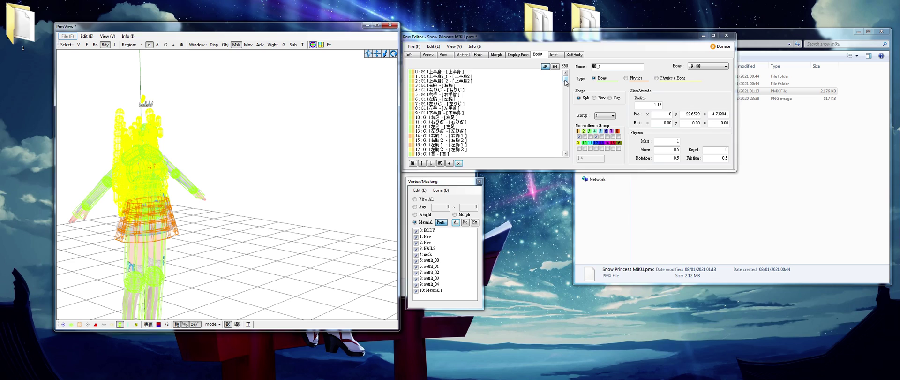
{"action": "mouse_move", "coordinate": [565, 81]}
{"action": "left_mouse_down"}
{"action": "mouse_move", "coordinate": [566, 107]}
{"action": "mouse_move", "coordinate": [567, 80]}
{"action": "left_mouse_up"}
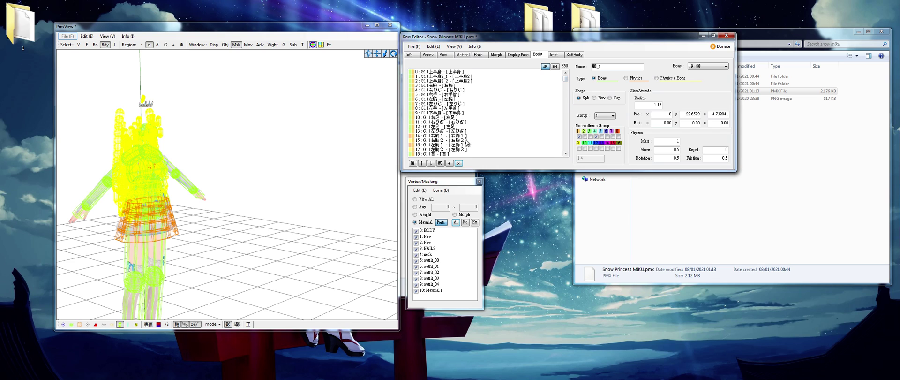
{"action": "left_click", "coordinate": [467, 154]}
{"action": "scroll", "coordinate": [474, 155], "scroll_direction": "down", "scroll_amount": 5}
{"action": "left_click", "coordinate": [453, 163]}
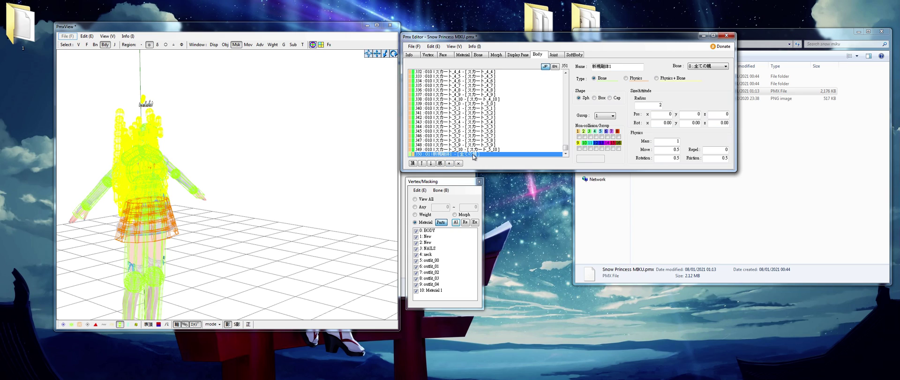
{"action": "left_click", "coordinate": [460, 163]}
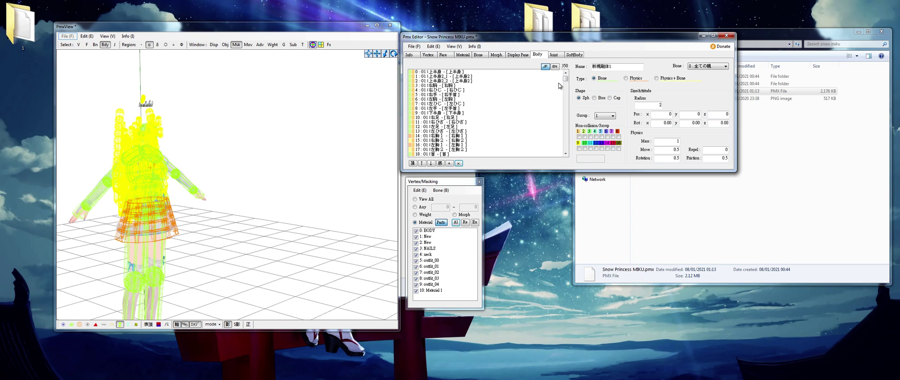
Step: Delete the first block of boneless hair rigid bodies, from アホ毛1 through 左hair_11_1
{"action": "left_click_drag", "start_coordinate": [565, 81], "coordinate": [566, 85]}
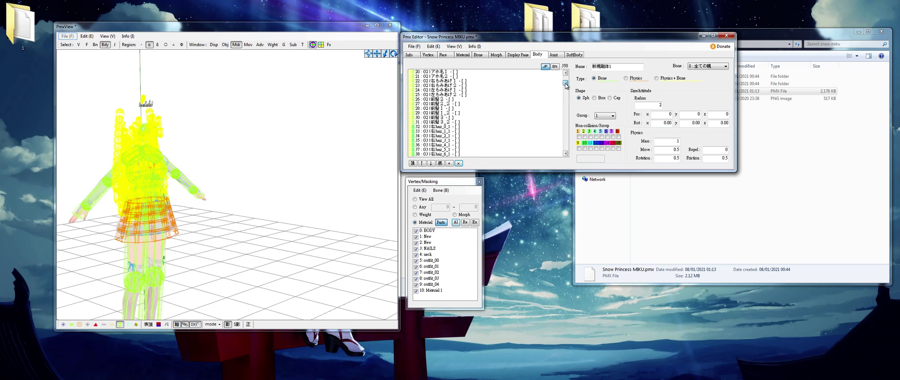
{"action": "left_click", "coordinate": [486, 85]}
{"action": "left_click", "coordinate": [483, 99]}
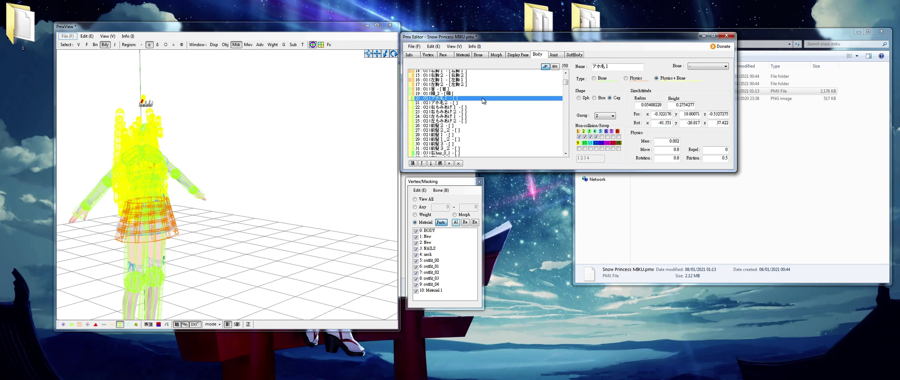
{"action": "scroll", "coordinate": [483, 100], "scroll_direction": "down", "scroll_amount": 13}
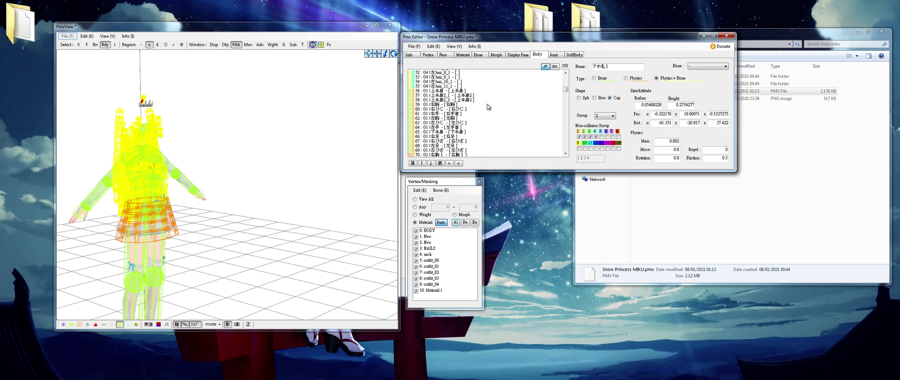
{"action": "scroll", "coordinate": [487, 104], "scroll_direction": "up", "scroll_amount": 1}
{"action": "left_click", "coordinate": [462, 95], "text": "shift"}
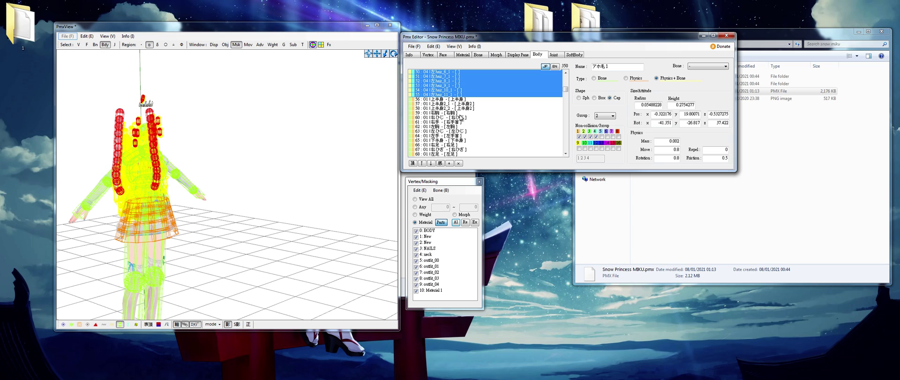
{"action": "left_click", "coordinate": [460, 164]}
Step: Delete the remaining long block of hair and accessory rigid bodies that have no bone assigned
{"action": "left_click_drag", "start_coordinate": [566, 81], "coordinate": [560, 135]}
{"action": "left_click", "coordinate": [460, 136]}
{"action": "left_click", "coordinate": [462, 127]}
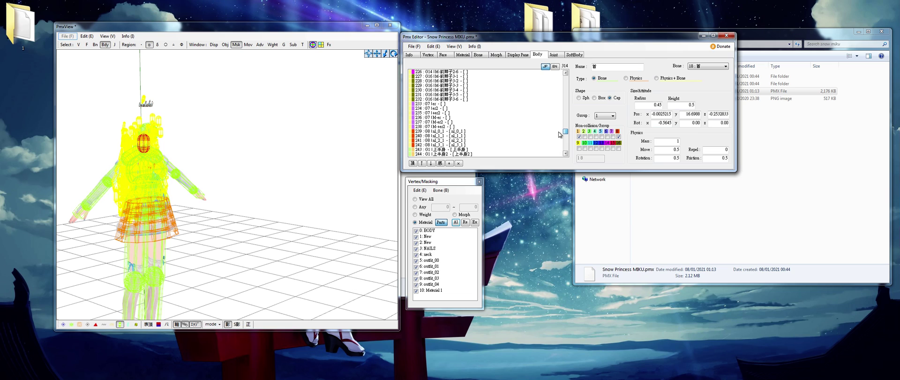
{"action": "left_click", "coordinate": [459, 127], "text": "shift"}
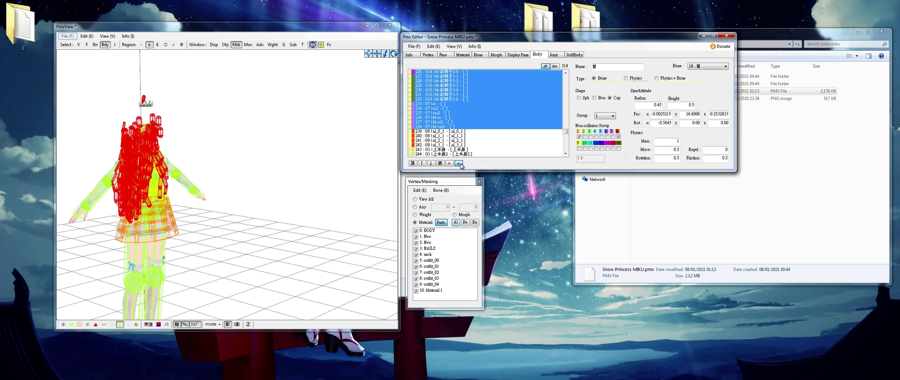
{"action": "left_click", "coordinate": [459, 163]}
{"action": "left_click", "coordinate": [439, 135]}
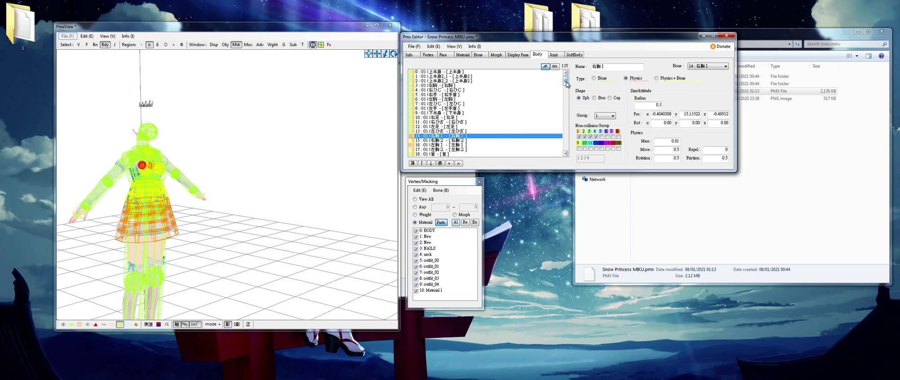
{"action": "mouse_move", "coordinate": [567, 85]}
{"action": "left_mouse_down"}
{"action": "mouse_move", "coordinate": [565, 152]}
{"action": "mouse_move", "coordinate": [566, 80]}
{"action": "left_mouse_up"}
Step: Open the joint list, add a new joint, and delete the first block of disconnected hair joints starting at アホ毛1
{"action": "left_click", "coordinate": [555, 55]}
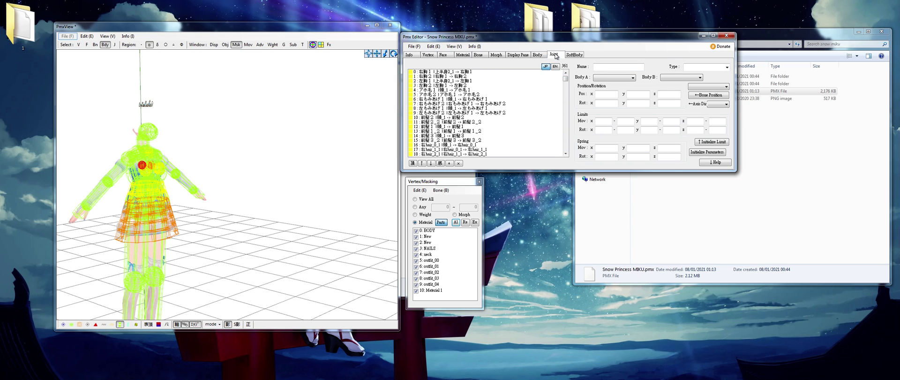
{"action": "left_click", "coordinate": [450, 164]}
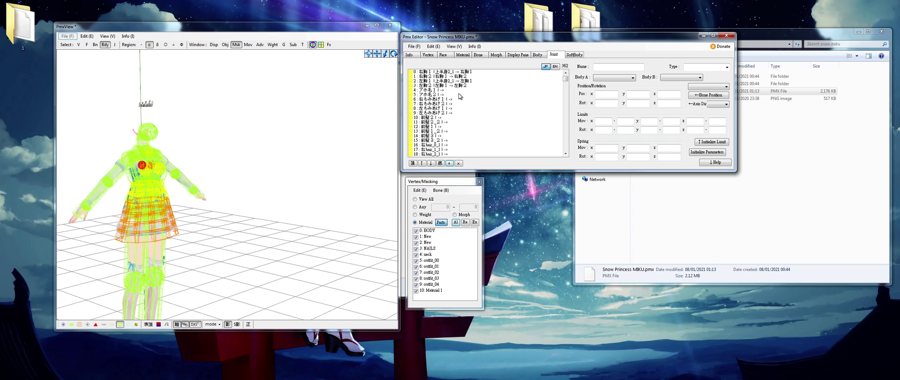
{"action": "left_click", "coordinate": [543, 90]}
{"action": "left_click_drag", "start_coordinate": [565, 78], "coordinate": [566, 84]}
{"action": "left_click", "coordinate": [452, 132], "text": "shift"}
{"action": "left_click", "coordinate": [460, 163]}
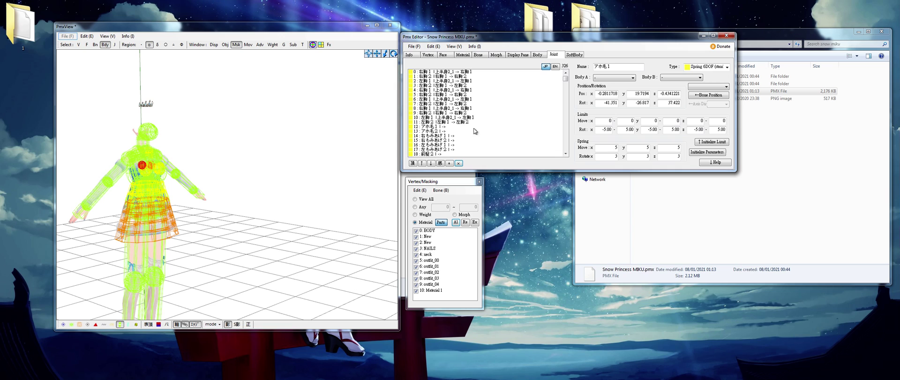
Step: Delete the remaining disconnected joints, from アホ毛1 through the last M- entry without linked bodies
{"action": "left_click", "coordinate": [449, 126]}
{"action": "left_click_drag", "start_coordinate": [567, 83], "coordinate": [556, 119]}
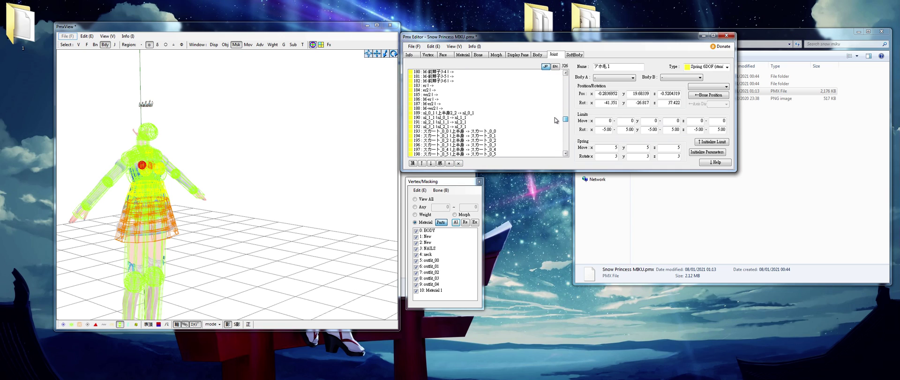
{"action": "left_click", "coordinate": [451, 109], "text": "shift"}
{"action": "left_click", "coordinate": [459, 163]}
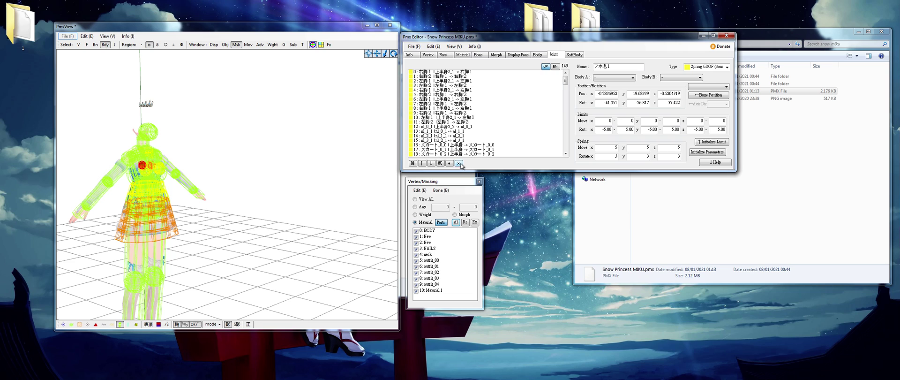
Step: Delete the empty joint 新規Joint1 at the end of the joint list
{"action": "left_click", "coordinate": [469, 122]}
{"action": "left_click_drag", "start_coordinate": [565, 82], "coordinate": [557, 151]}
{"action": "left_click", "coordinate": [475, 153]}
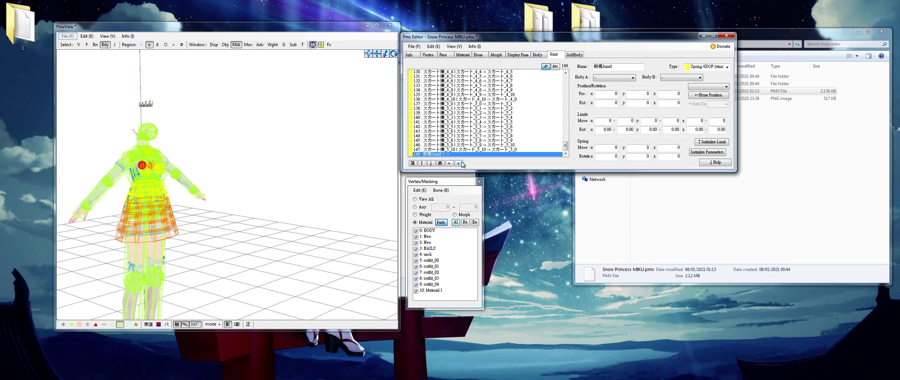
{"action": "left_click", "coordinate": [459, 163]}
Step: Open the PMX info report and examine its Joint section for duplicate names beside the joint list
{"action": "left_click", "coordinate": [415, 46]}
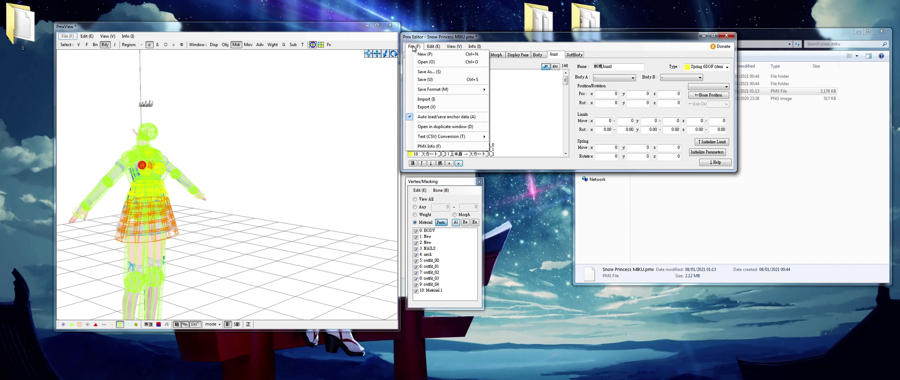
{"action": "left_click", "coordinate": [442, 146]}
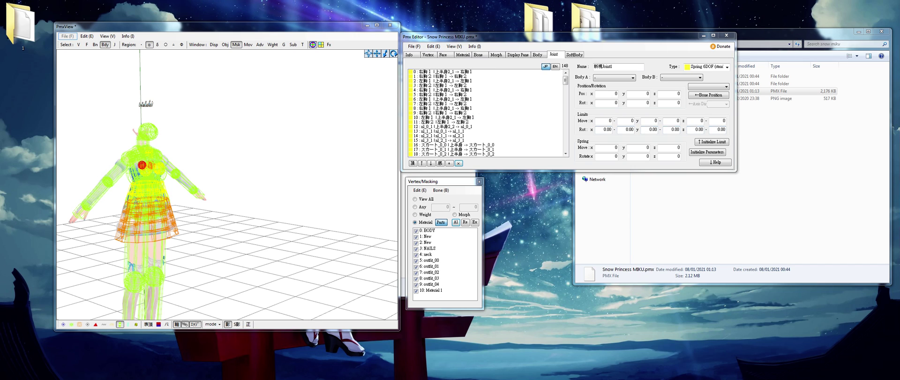
{"action": "left_click_drag", "start_coordinate": [519, 78], "coordinate": [501, 68]}
{"action": "left_click", "coordinate": [426, 244]}
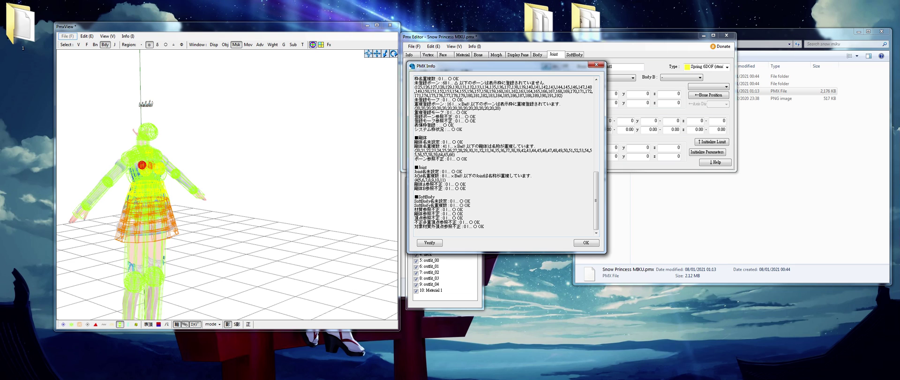
{"action": "left_click_drag", "start_coordinate": [415, 175], "coordinate": [441, 180]}
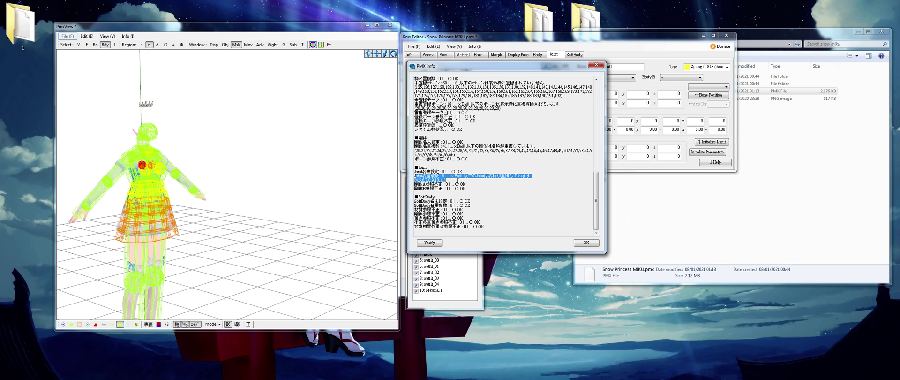
{"action": "left_click_drag", "start_coordinate": [529, 70], "coordinate": [319, 70]}
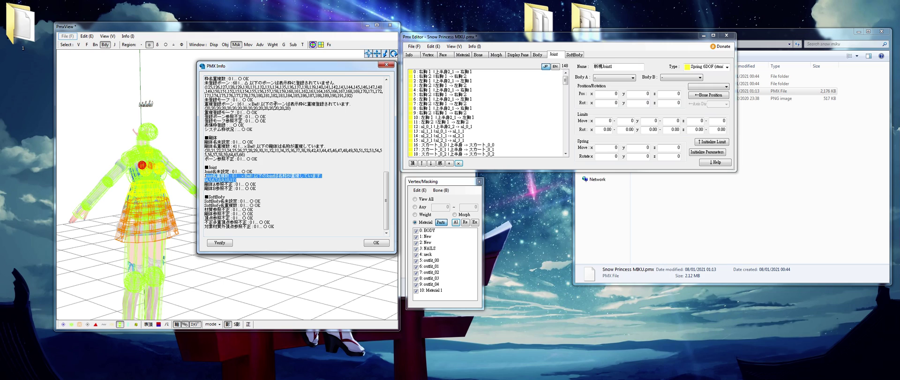
{"action": "left_click_drag", "start_coordinate": [292, 66], "coordinate": [512, 87]}
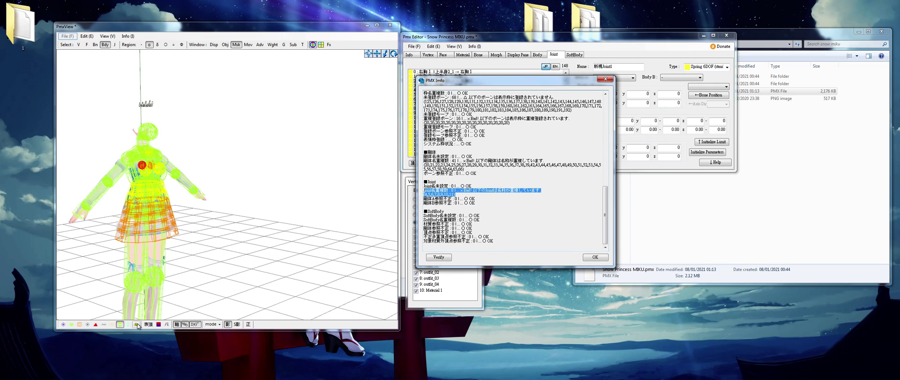
Step: Show the joints instead of the rigid bodies in the model view and frame the chest from the front
{"action": "left_click", "coordinate": [136, 324]}
{"action": "scroll", "coordinate": [192, 201], "scroll_direction": "up", "scroll_amount": 10}
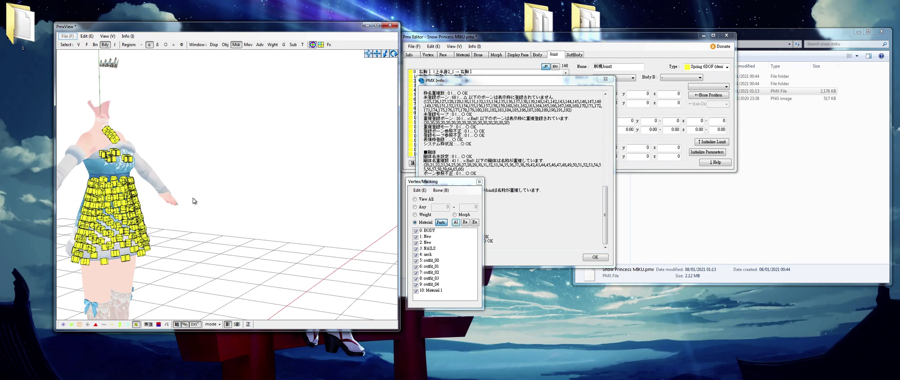
{"action": "mouse_move", "coordinate": [303, 192]}
{"action": "right_mouse_down"}
{"action": "mouse_move", "coordinate": [285, 194]}
{"action": "mouse_move", "coordinate": [324, 201]}
{"action": "mouse_move", "coordinate": [299, 200]}
{"action": "right_mouse_up"}
{"action": "scroll", "coordinate": [284, 194], "scroll_direction": "down", "scroll_amount": 5}
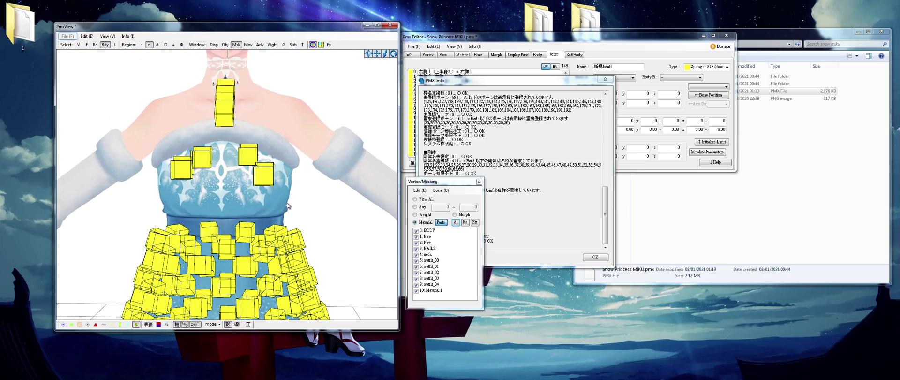
Step: Delete the second set of chest rigid bodies, entries 34 to 37 from 右胸1 to 左胸2, keeping the first set
{"action": "left_click", "coordinate": [541, 56]}
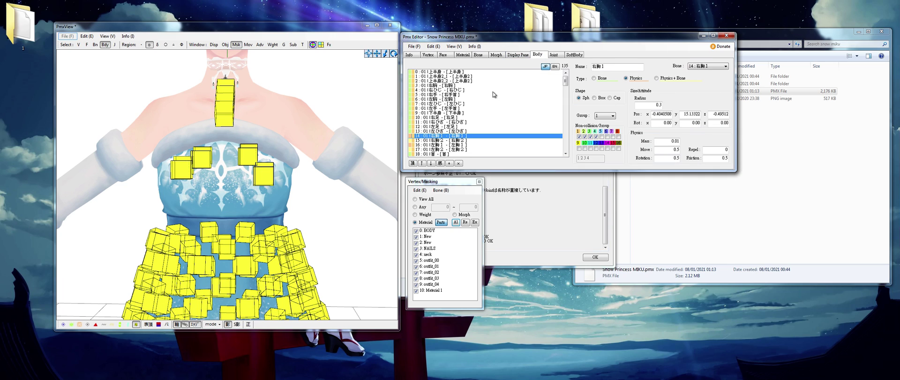
{"action": "left_click", "coordinate": [471, 73]}
{"action": "left_click", "coordinate": [469, 95]}
{"action": "left_click", "coordinate": [469, 113]}
{"action": "left_click_drag", "start_coordinate": [468, 137], "coordinate": [465, 150]}
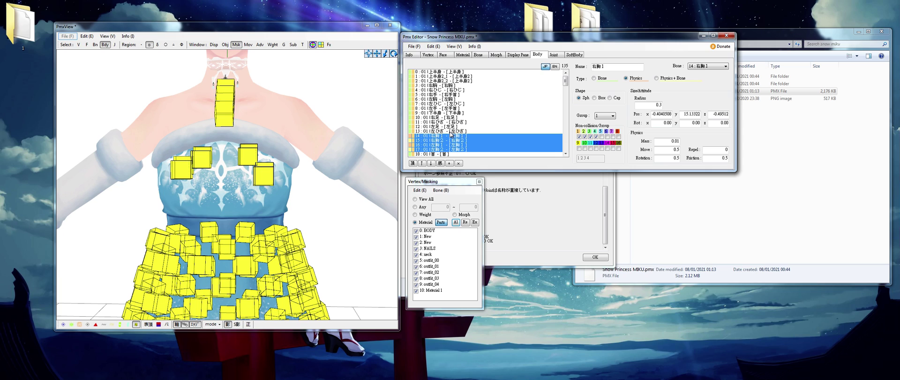
{"action": "left_click", "coordinate": [567, 97]}
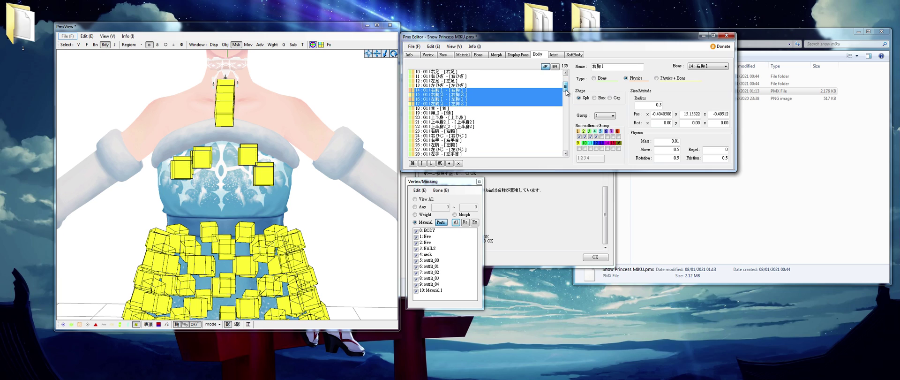
{"action": "left_click_drag", "start_coordinate": [566, 95], "coordinate": [566, 96]}
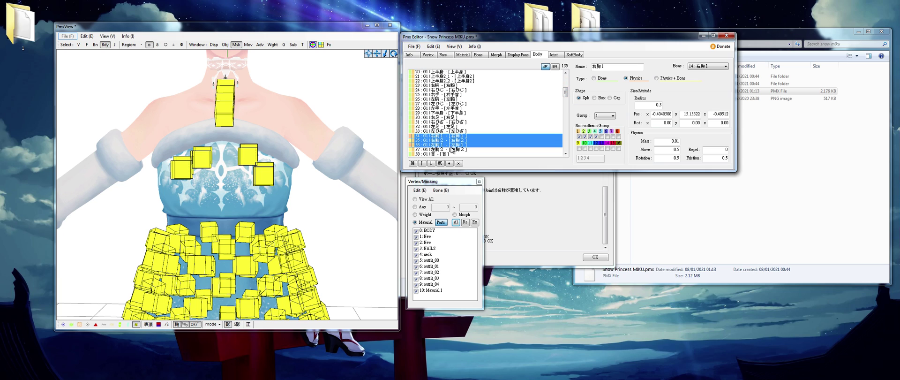
{"action": "left_click_drag", "start_coordinate": [453, 150], "coordinate": [452, 151]}
{"action": "scroll", "coordinate": [520, 120], "scroll_direction": "up", "scroll_amount": 5}
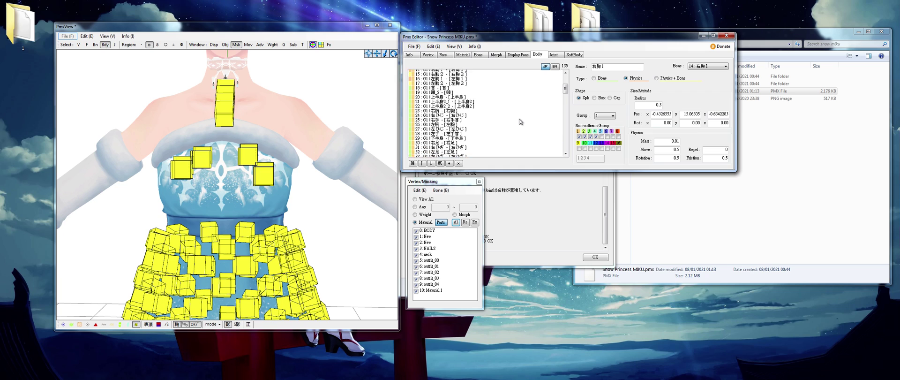
{"action": "left_click_drag", "start_coordinate": [460, 112], "coordinate": [453, 137]}
{"action": "scroll", "coordinate": [473, 117], "scroll_direction": "down", "scroll_amount": 5}
{"action": "scroll", "coordinate": [475, 116], "scroll_direction": "down", "scroll_amount": 1}
{"action": "left_click", "coordinate": [459, 163]}
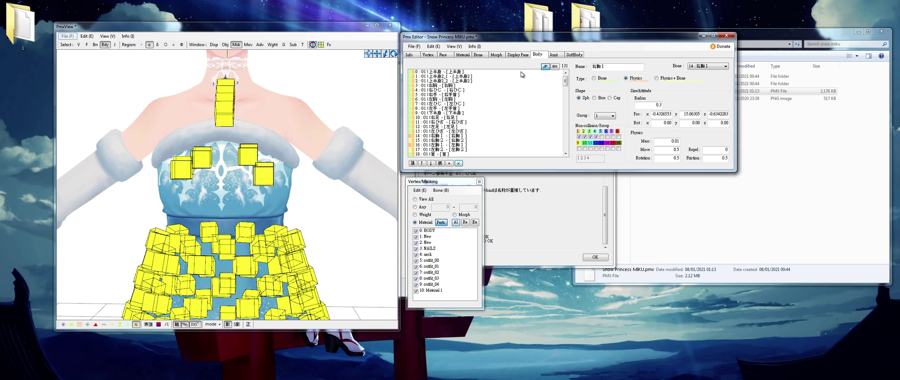
Step: Add a new joint, delete the disconnected chest joints 4 to 7, and remove the empty joint at the list's end
{"action": "left_click", "coordinate": [557, 56]}
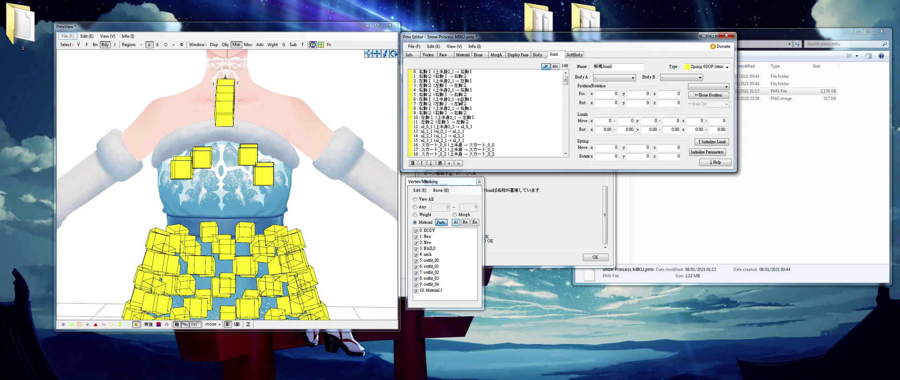
{"action": "left_click", "coordinate": [450, 163]}
{"action": "left_click_drag", "start_coordinate": [459, 91], "coordinate": [473, 108]}
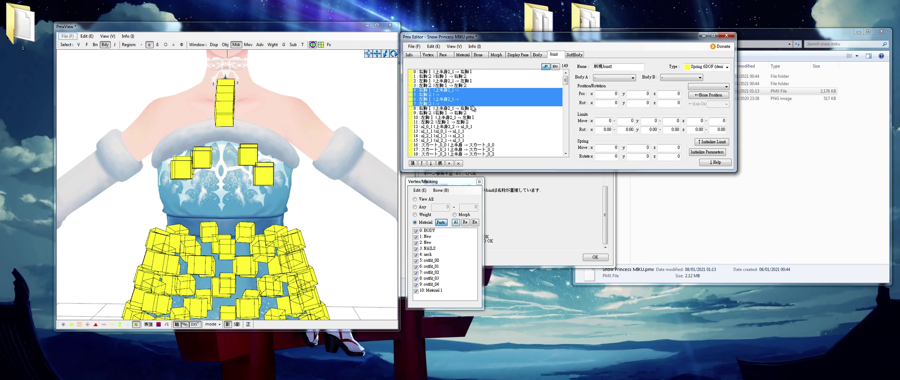
{"action": "left_click", "coordinate": [459, 163]}
{"action": "left_click_drag", "start_coordinate": [563, 84], "coordinate": [556, 158]}
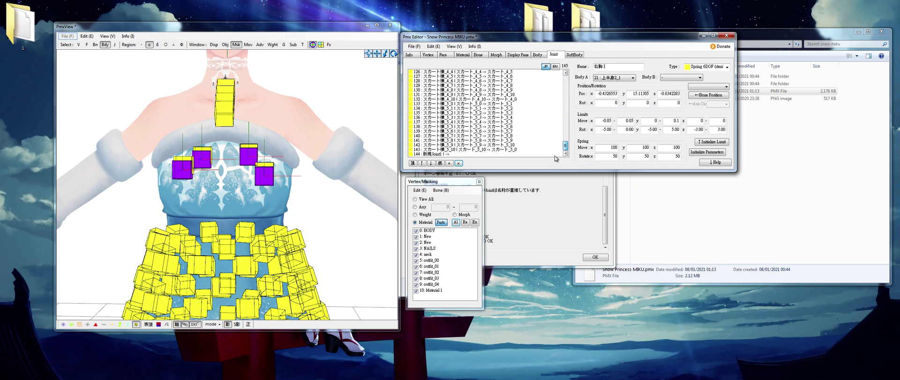
Step: Delete the third set of chest rigid bodies, entries 52 to 55 from 右胸1 to 左胸2
{"action": "left_click", "coordinate": [538, 54]}
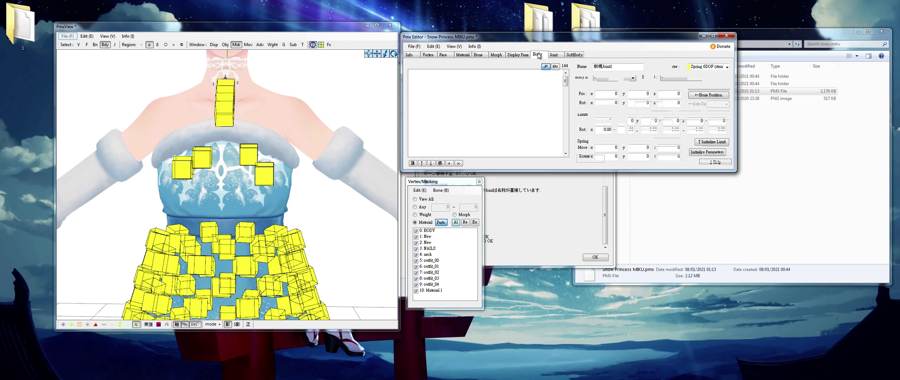
{"action": "left_click", "coordinate": [501, 108]}
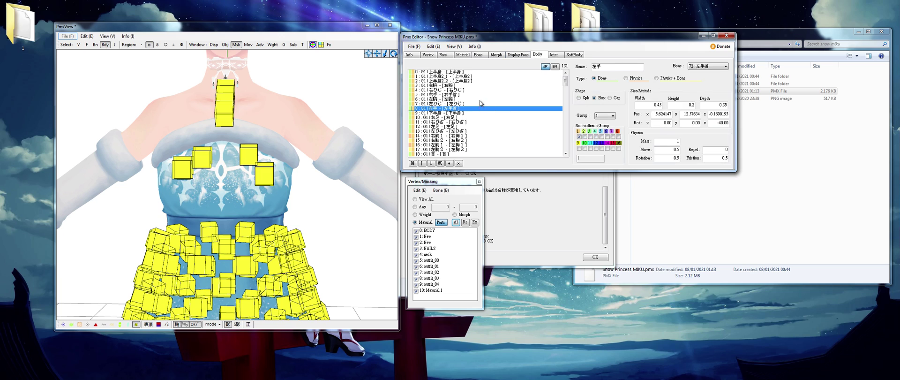
{"action": "left_click", "coordinate": [453, 144]}
{"action": "scroll", "coordinate": [469, 132], "scroll_direction": "down", "scroll_amount": 4}
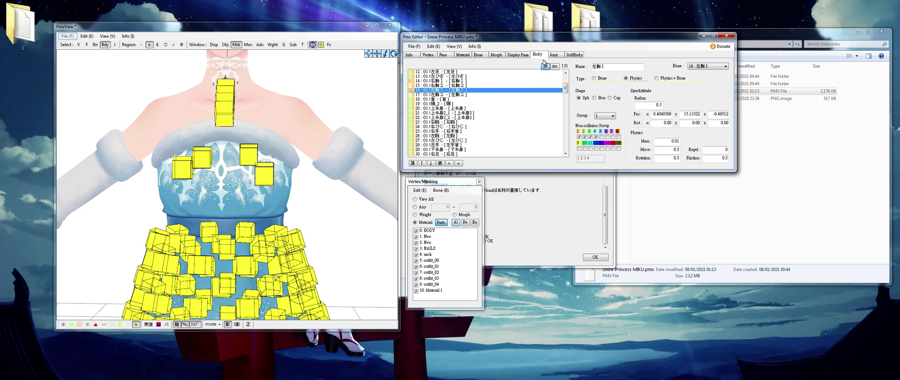
{"action": "scroll", "coordinate": [514, 107], "scroll_direction": "down", "scroll_amount": 8}
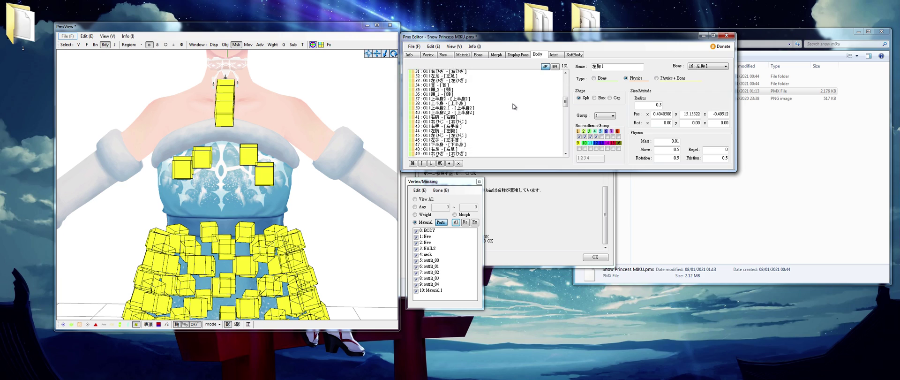
{"action": "scroll", "coordinate": [514, 107], "scroll_direction": "down", "scroll_amount": 1}
{"action": "left_click_drag", "start_coordinate": [462, 132], "coordinate": [458, 150]}
{"action": "left_click", "coordinate": [459, 163]}
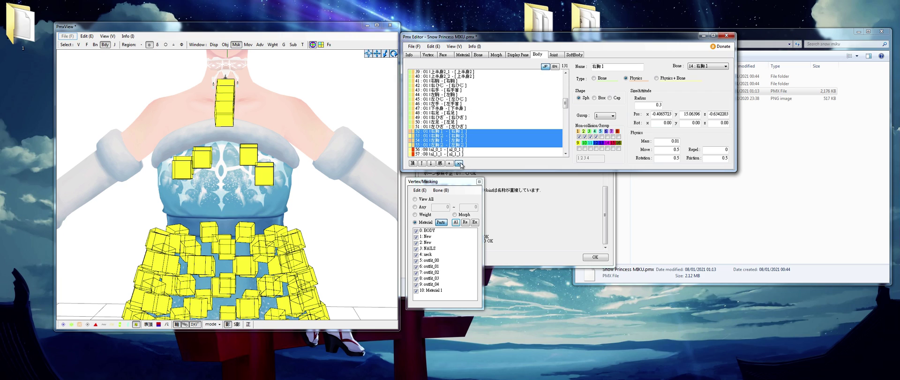
Step: Delete the disconnected chest joints 4 to 7, from 右胸1 to 左胸2, plus the empty joint added at the list's end
{"action": "left_click", "coordinate": [554, 55]}
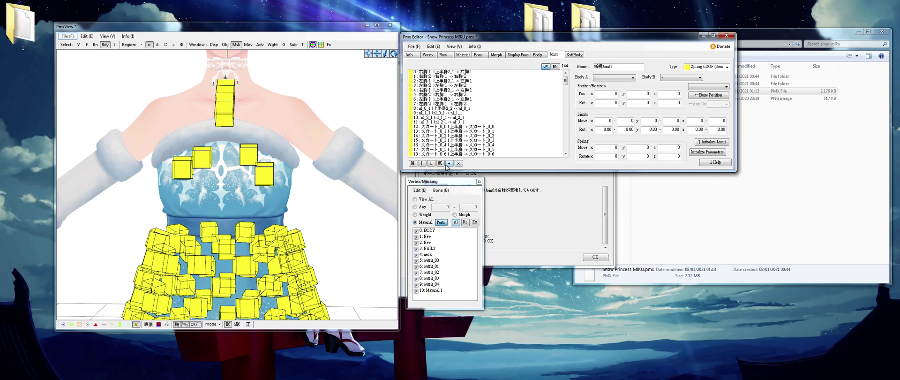
{"action": "left_click", "coordinate": [449, 163]}
{"action": "left_click_drag", "start_coordinate": [462, 92], "coordinate": [461, 104]}
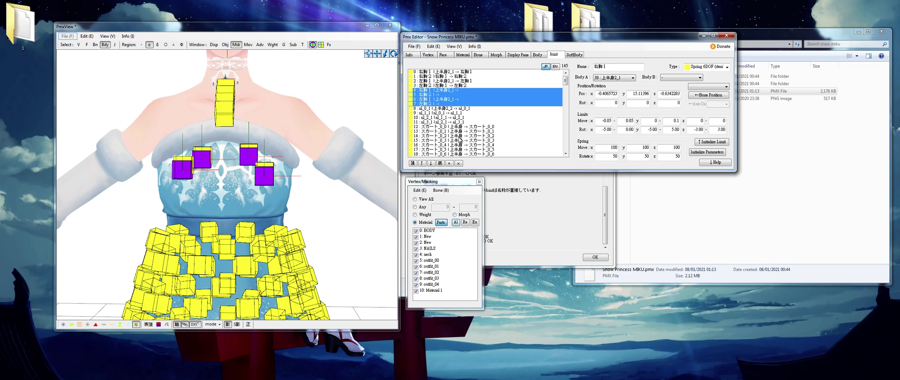
{"action": "left_click", "coordinate": [459, 164]}
{"action": "left_click", "coordinate": [489, 126]}
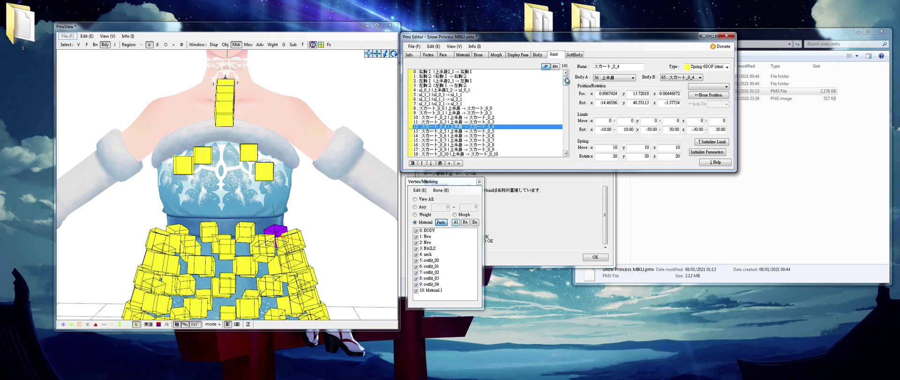
{"action": "left_click_drag", "start_coordinate": [565, 84], "coordinate": [556, 153]}
{"action": "left_click", "coordinate": [508, 154]}
{"action": "left_click", "coordinate": [459, 163]}
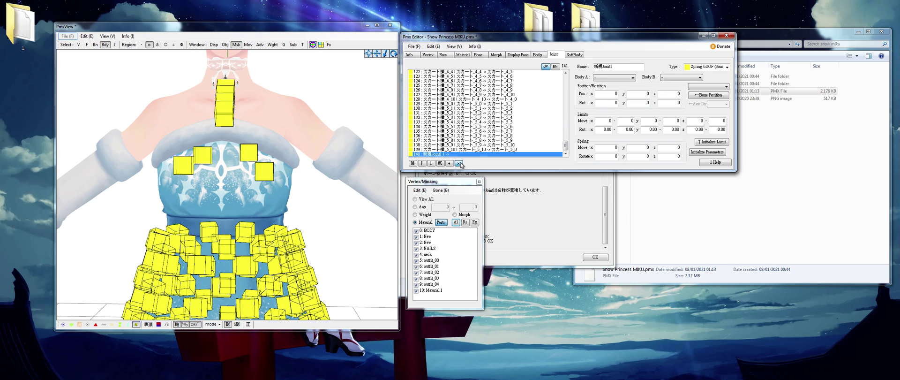
Step: Verify the model again and compare the reported duplicate rigid body names with the entries in the rigid body list
{"action": "left_click", "coordinate": [495, 187]}
{"action": "left_click", "coordinate": [439, 257]}
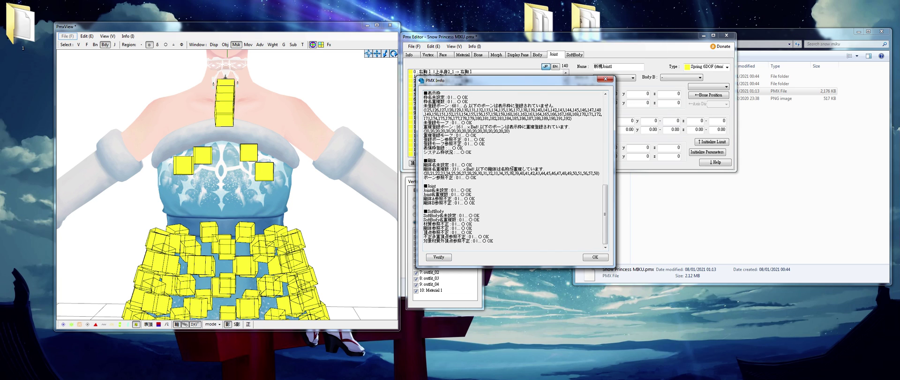
{"action": "left_click_drag", "start_coordinate": [449, 194], "coordinate": [466, 209]}
{"action": "left_click", "coordinate": [475, 198]}
{"action": "left_click", "coordinate": [539, 55]}
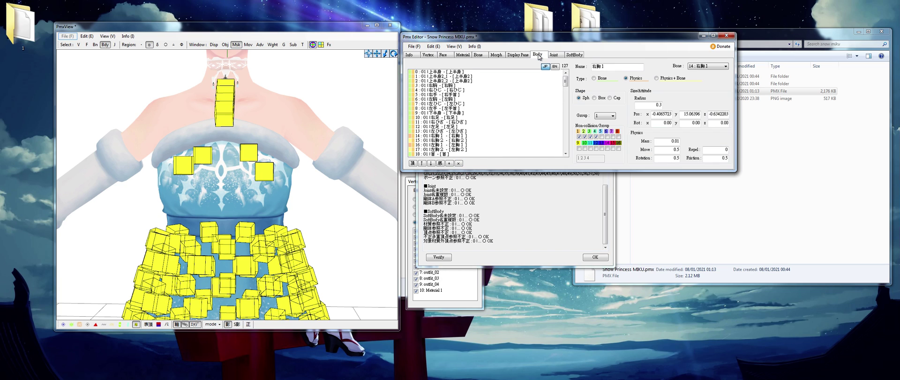
{"action": "left_click", "coordinate": [475, 94]}
{"action": "scroll", "coordinate": [476, 94], "scroll_direction": "down", "scroll_amount": 4}
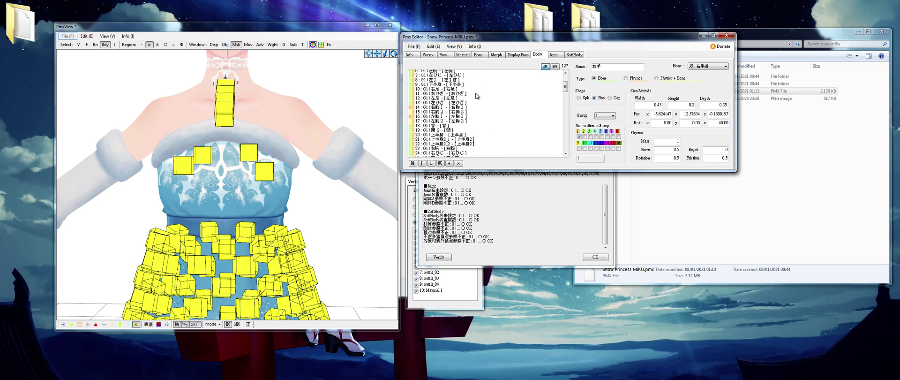
{"action": "scroll", "coordinate": [476, 93], "scroll_direction": "up", "scroll_amount": 3}
{"action": "scroll", "coordinate": [475, 93], "scroll_direction": "down", "scroll_amount": 3}
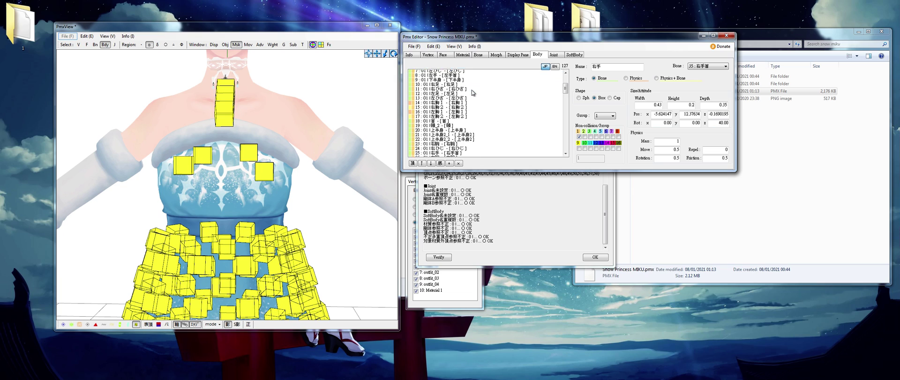
{"action": "left_click", "coordinate": [548, 217]}
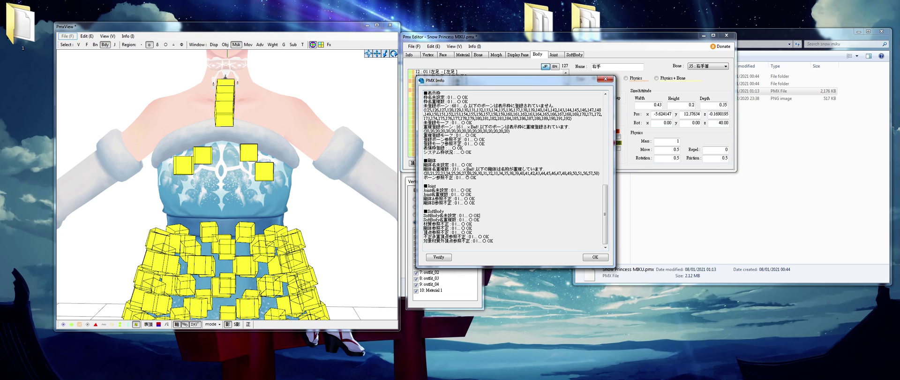
{"action": "left_click", "coordinate": [512, 68]}
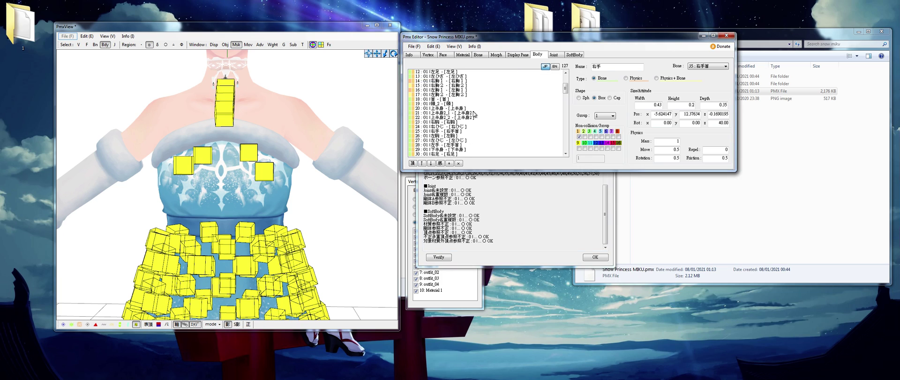
Step: Show rigid bodies instead of joints in the model view and delete the duplicate rigid bodies 20 to 51, from 上半身 to 左ひざ
{"action": "left_click", "coordinate": [474, 113]}
{"action": "left_click", "coordinate": [457, 107]}
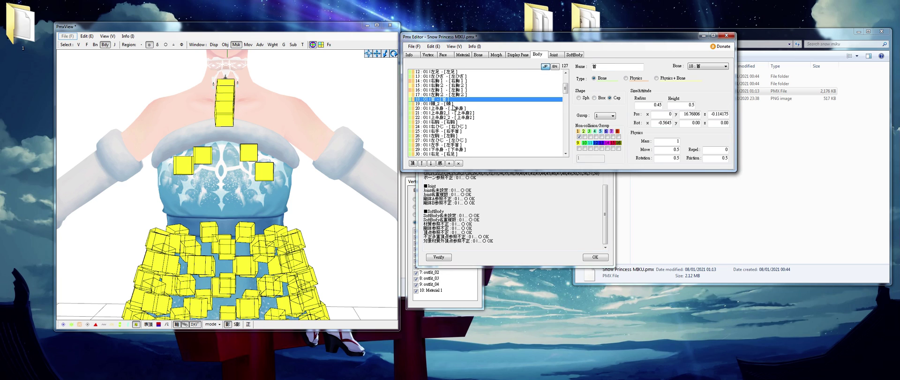
{"action": "scroll", "coordinate": [508, 111], "scroll_direction": "down", "scroll_amount": 3}
{"action": "scroll", "coordinate": [508, 110], "scroll_direction": "down", "scroll_amount": 6}
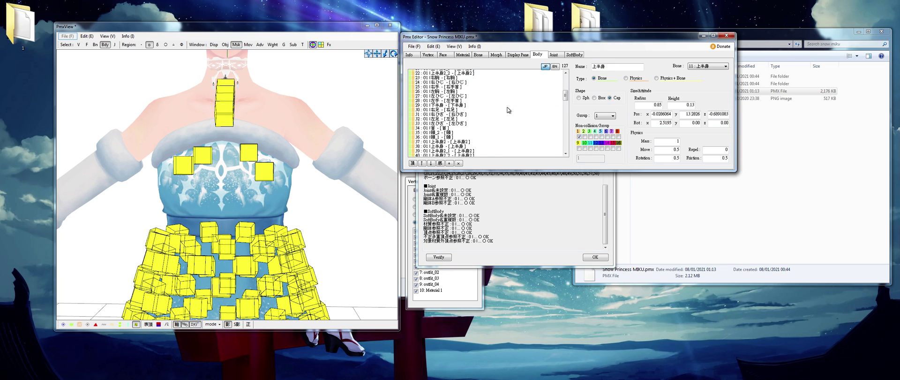
{"action": "left_click", "coordinate": [455, 127], "text": "shift"}
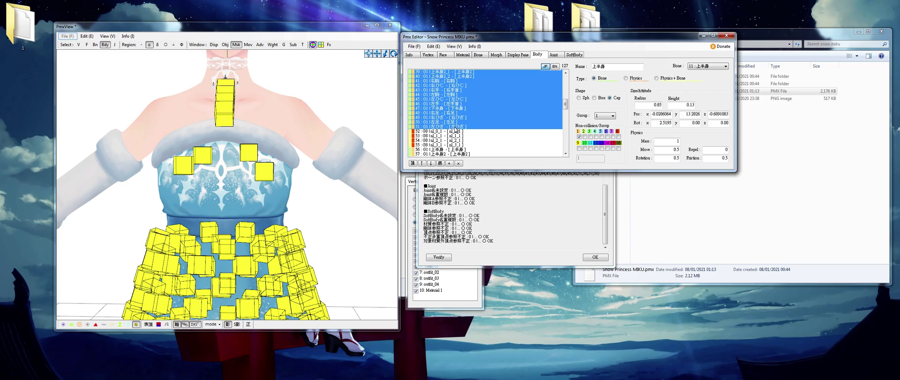
{"action": "left_click", "coordinate": [135, 324]}
{"action": "left_click", "coordinate": [120, 324]}
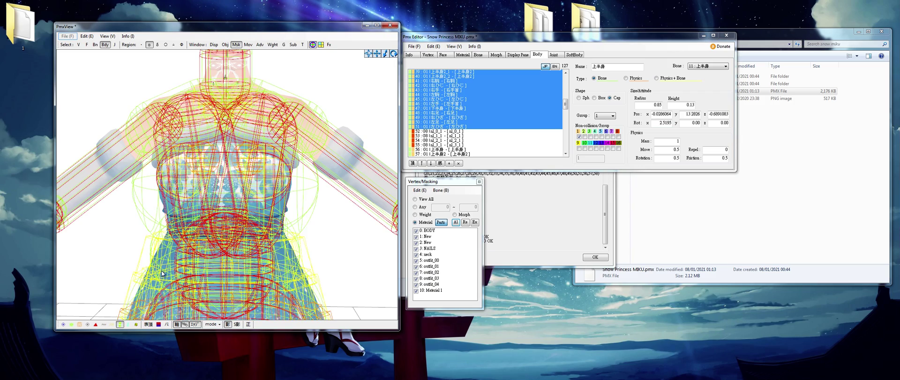
{"action": "scroll", "coordinate": [220, 243], "scroll_direction": "down", "scroll_amount": 5}
{"action": "right_click_drag", "start_coordinate": [221, 244], "coordinate": [329, 231]}
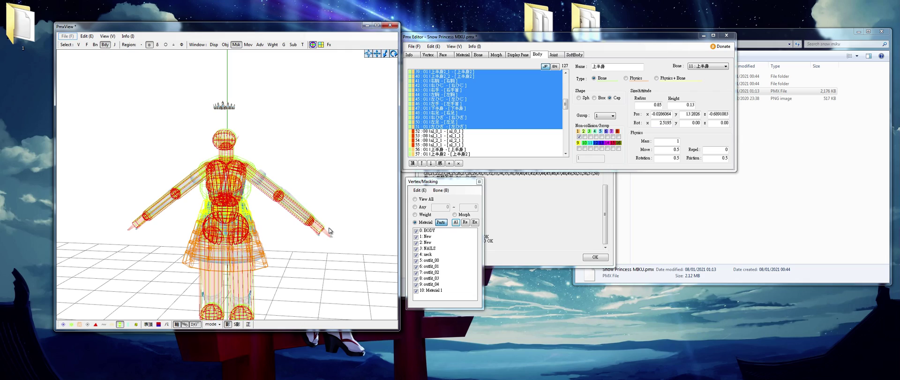
{"action": "left_click", "coordinate": [461, 163]}
{"action": "mouse_move", "coordinate": [291, 257]}
{"action": "right_mouse_down"}
{"action": "mouse_move", "coordinate": [342, 258]}
{"action": "mouse_move", "coordinate": [302, 258]}
{"action": "right_mouse_up"}
Step: Verify the model again and set Body A of joint 4, nl_0_1, to 2: 上半身2_2
{"action": "left_click", "coordinate": [536, 196]}
{"action": "left_click", "coordinate": [443, 256]}
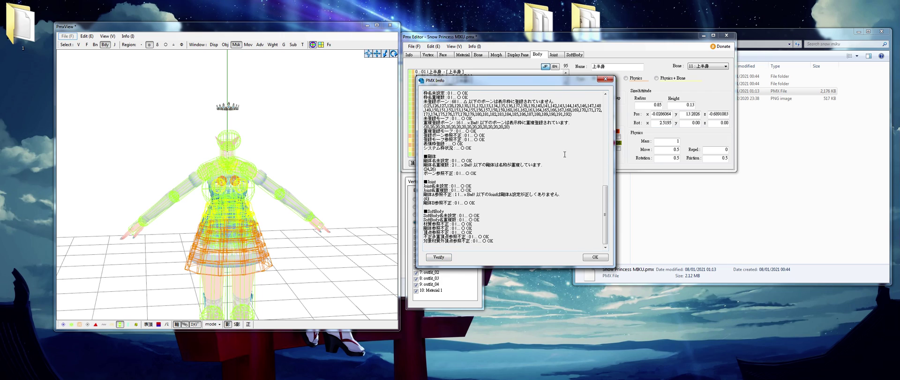
{"action": "left_click", "coordinate": [559, 55]}
{"action": "left_click", "coordinate": [453, 90]}
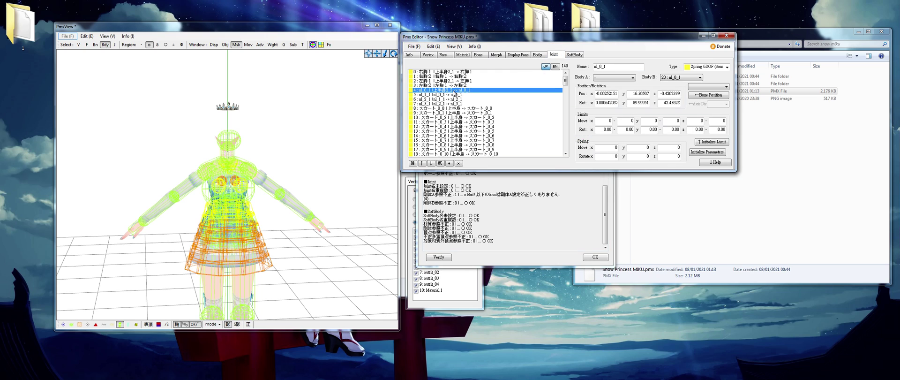
{"action": "left_click", "coordinate": [605, 77]}
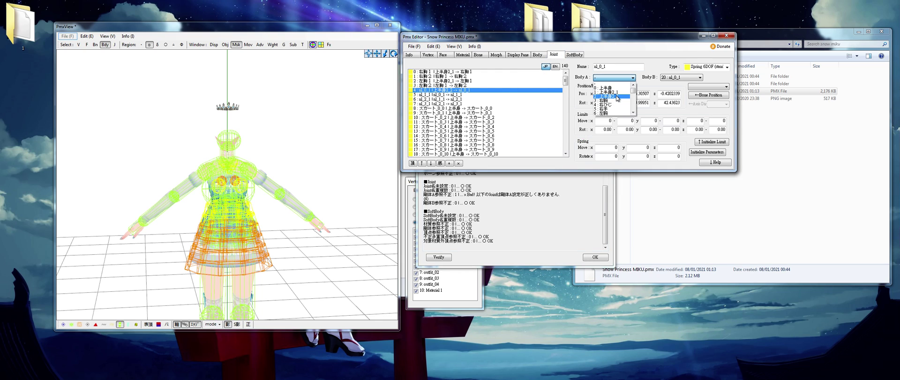
{"action": "left_click", "coordinate": [612, 97]}
{"action": "left_click", "coordinate": [528, 108]}
{"action": "left_click", "coordinate": [494, 95]}
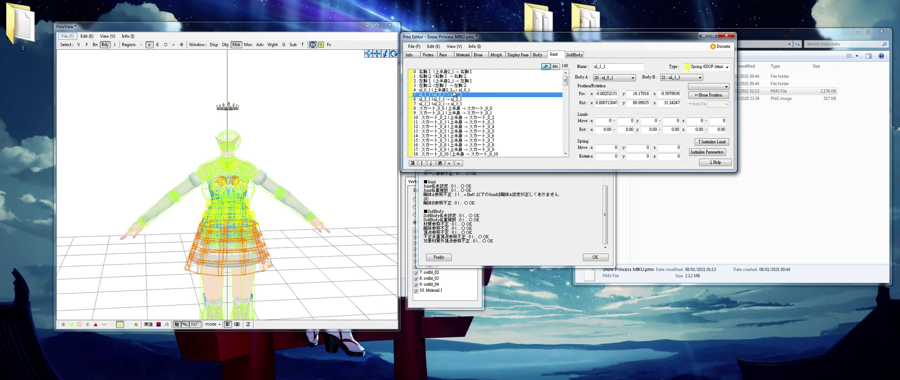
{"action": "left_click", "coordinate": [443, 90]}
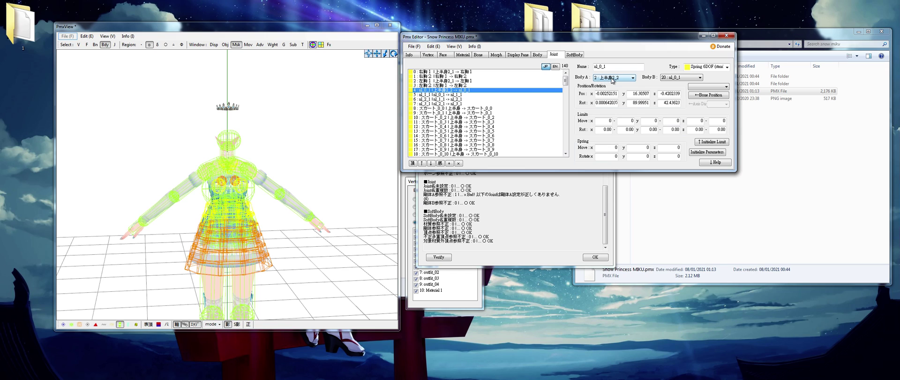
{"action": "left_click", "coordinate": [613, 79]}
{"action": "scroll", "coordinate": [617, 86], "scroll_direction": "up", "scroll_amount": 1}
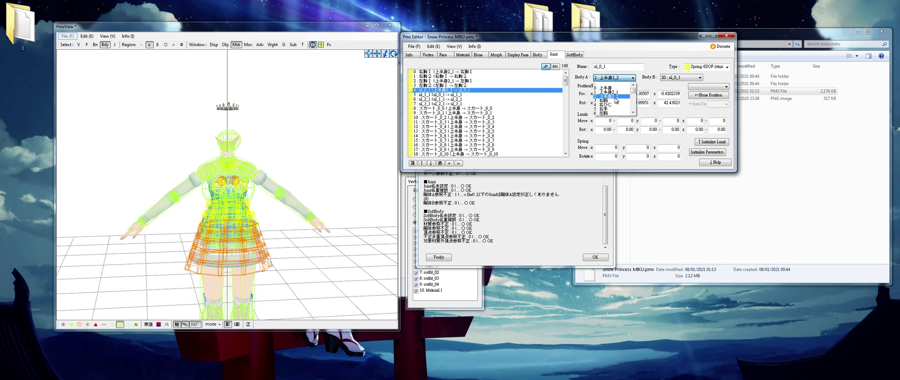
{"action": "left_click", "coordinate": [614, 97]}
Step: Re-run the verification, inspect the rigid bodies still reported as duplicates, 24 and 26, and close the report
{"action": "left_click", "coordinate": [497, 229]}
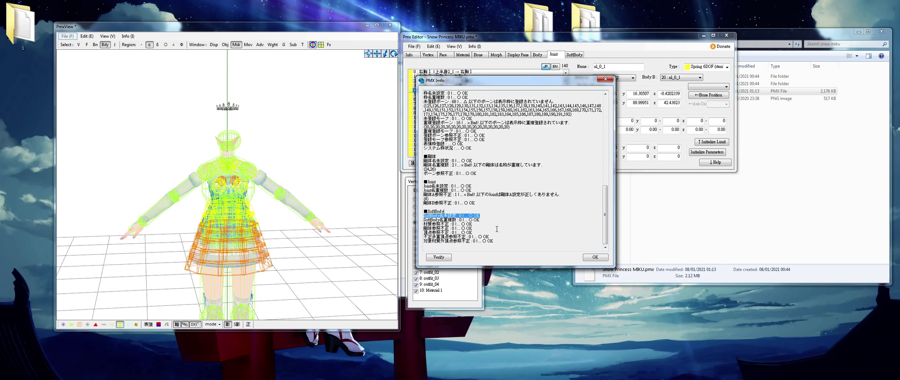
{"action": "left_click", "coordinate": [439, 257]}
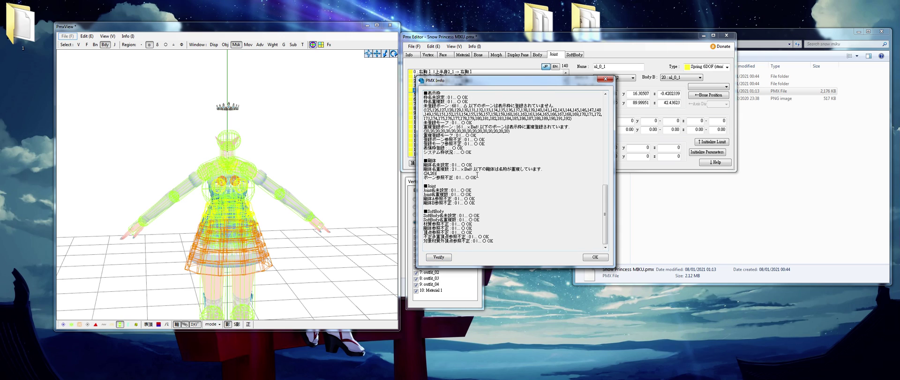
{"action": "left_click", "coordinate": [537, 55]}
{"action": "left_click", "coordinate": [448, 125]}
{"action": "scroll", "coordinate": [448, 127], "scroll_direction": "down", "scroll_amount": 3}
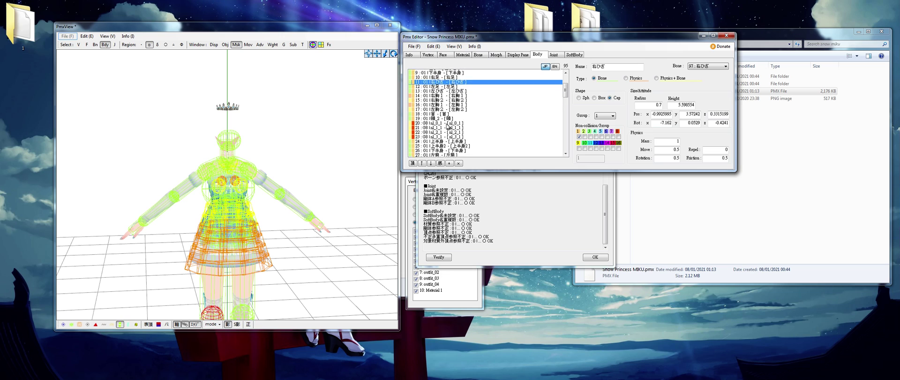
{"action": "scroll", "coordinate": [446, 127], "scroll_direction": "down", "scroll_amount": 1}
{"action": "left_click", "coordinate": [440, 131]}
{"action": "left_click", "coordinate": [448, 136]}
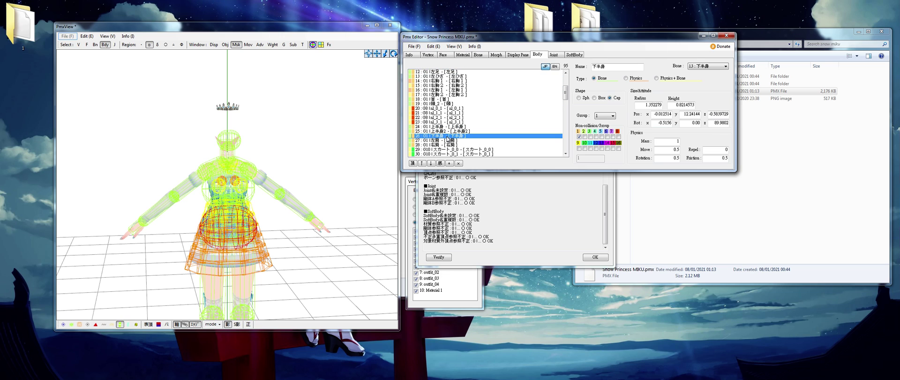
{"action": "scroll", "coordinate": [469, 134], "scroll_direction": "up", "scroll_amount": 3}
{"action": "scroll", "coordinate": [479, 131], "scroll_direction": "up", "scroll_amount": 3}
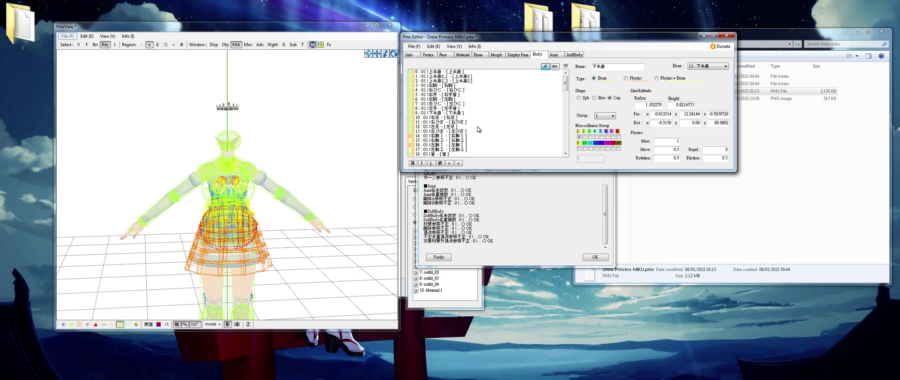
{"action": "scroll", "coordinate": [478, 130], "scroll_direction": "down", "scroll_amount": 5}
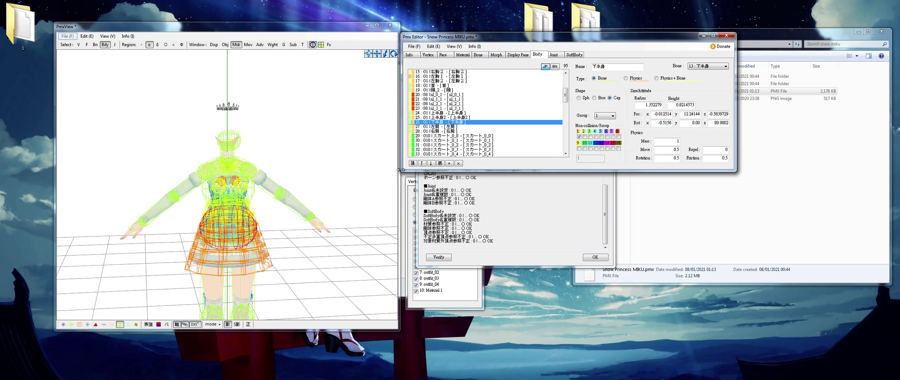
{"action": "left_click", "coordinate": [489, 232]}
{"action": "left_click", "coordinate": [593, 257]}
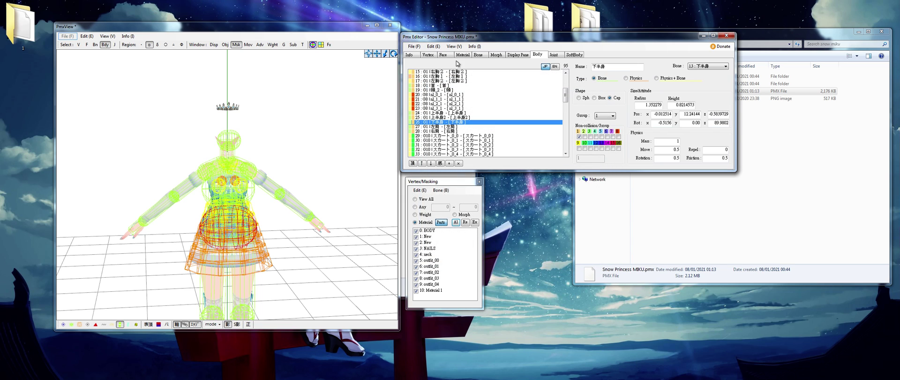
Step: Save the model under the file name body in folder 1 on the Desktop, next to teto head.pmx
{"action": "left_click", "coordinate": [412, 46]}
{"action": "left_click", "coordinate": [424, 75]}
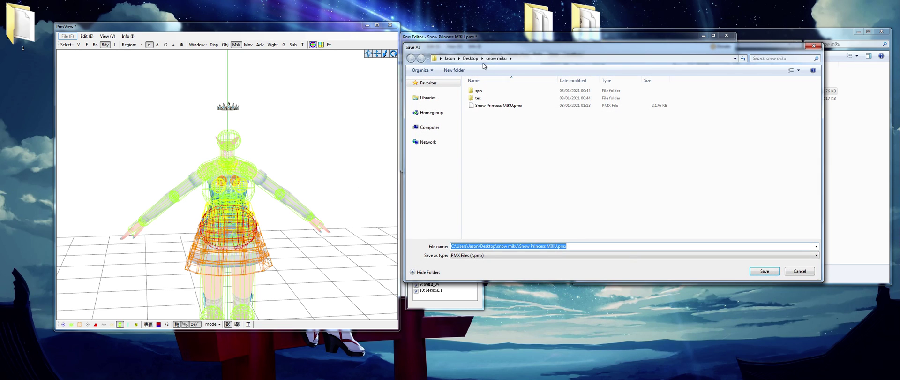
{"action": "left_click", "coordinate": [514, 245]}
{"action": "type", "text": "body"}
{"action": "key", "text": "Return"}
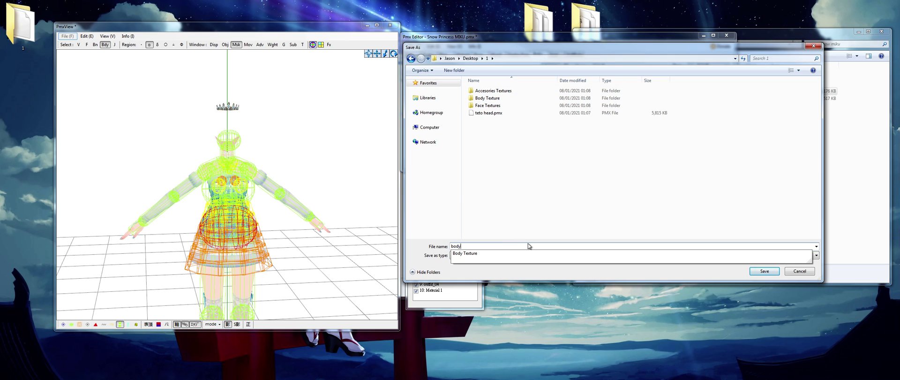
{"action": "key", "text": "Return"}
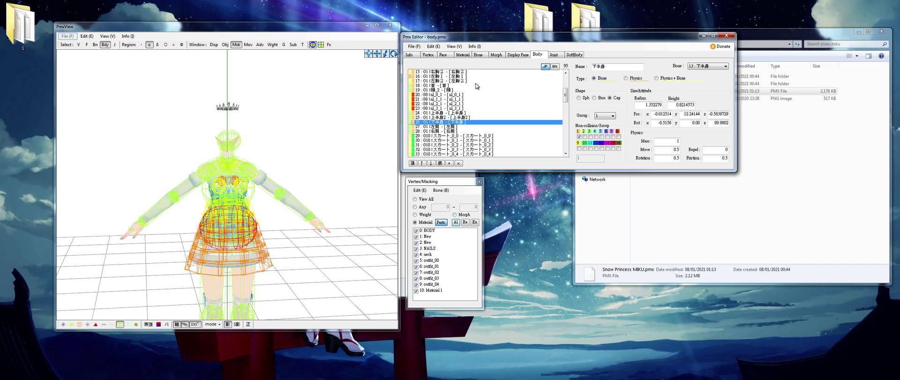
Step: Check the texture, toon and sphere file paths of every material from BODY to Material 1
{"action": "left_click", "coordinate": [469, 55]}
{"action": "left_click", "coordinate": [458, 72]}
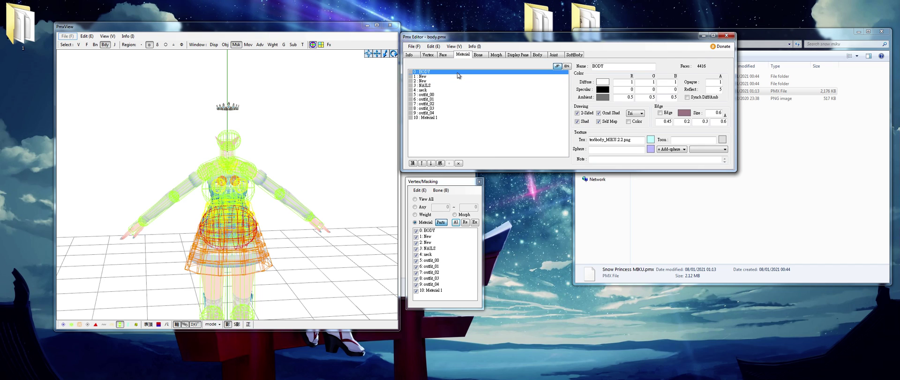
{"action": "key", "text": "Down"}
{"action": "key", "text": "Down"}
{"action": "key", "text": "Down"}
{"action": "key", "text": "Down"}
{"action": "key", "text": "Down"}
{"action": "key", "text": "Down"}
{"action": "key", "text": "Down"}
{"action": "key", "text": "Down"}
{"action": "key", "text": "Down"}
{"action": "key", "text": "Down"}
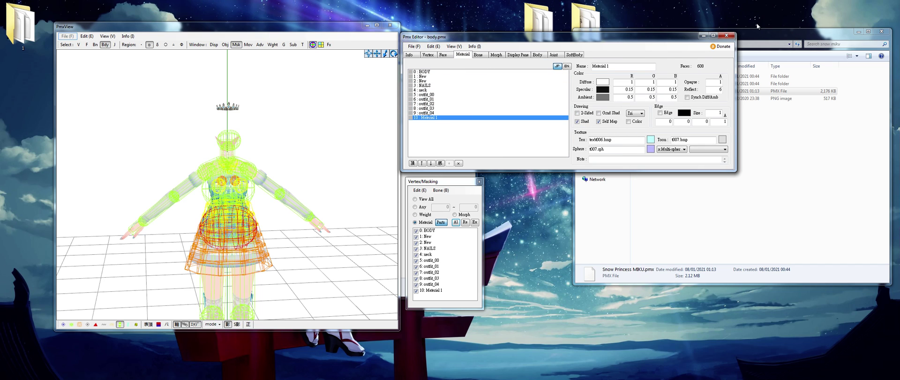
Step: Close the model editor and copy the sph and tex folders from snow miku into folder 1
{"action": "left_click", "coordinate": [727, 35]}
{"action": "left_click", "coordinate": [720, 211]}
{"action": "left_click", "coordinate": [659, 82]}
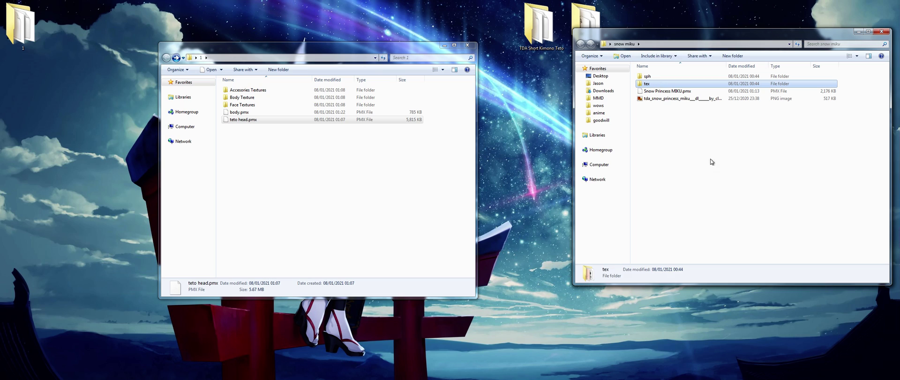
{"action": "left_click", "coordinate": [660, 76], "text": "ctrl"}
{"action": "left_click_drag", "start_coordinate": [660, 76], "coordinate": [330, 177]}
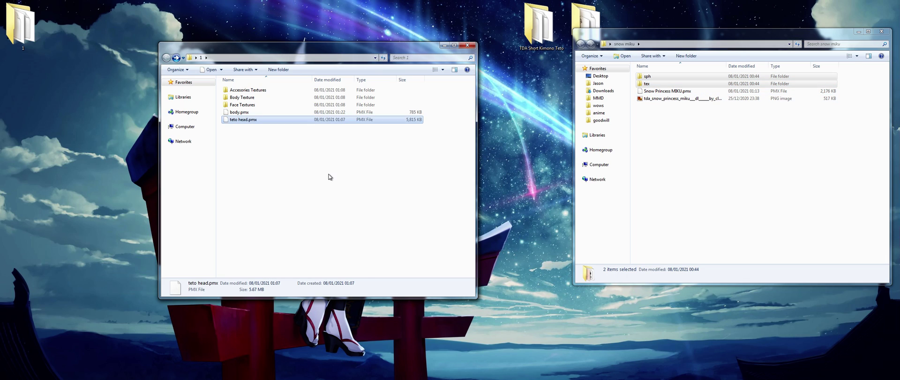